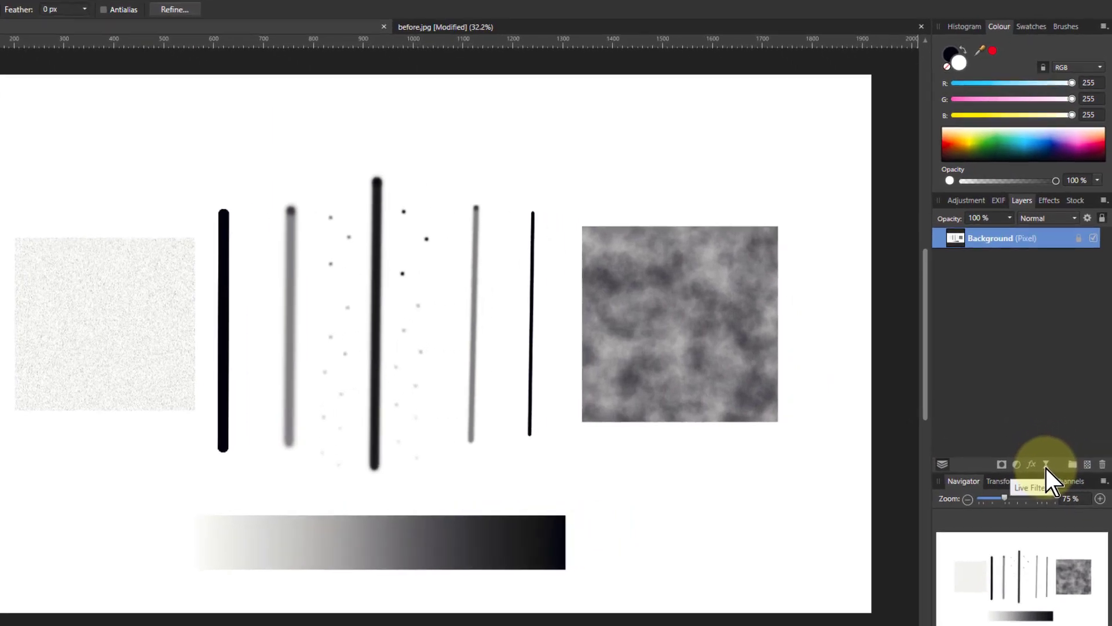
Add a Live Clarity filter layer over the Background, move its dialog aside, and set Strength to 100%
{"action": "left_click", "coordinate": [1046, 465]}
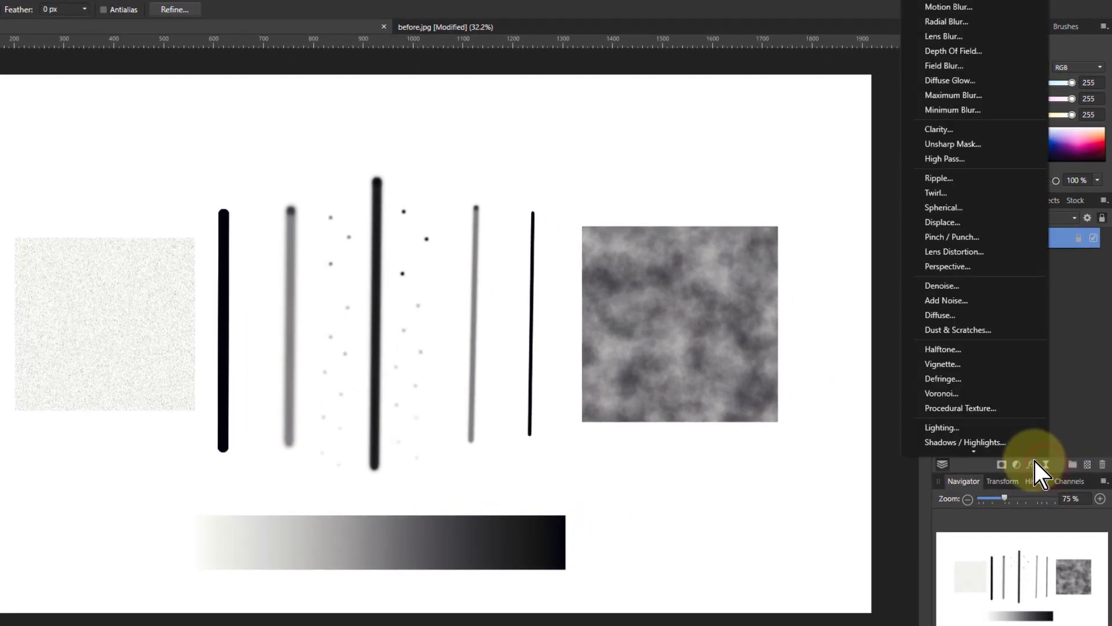
{"action": "left_click", "coordinate": [937, 129]}
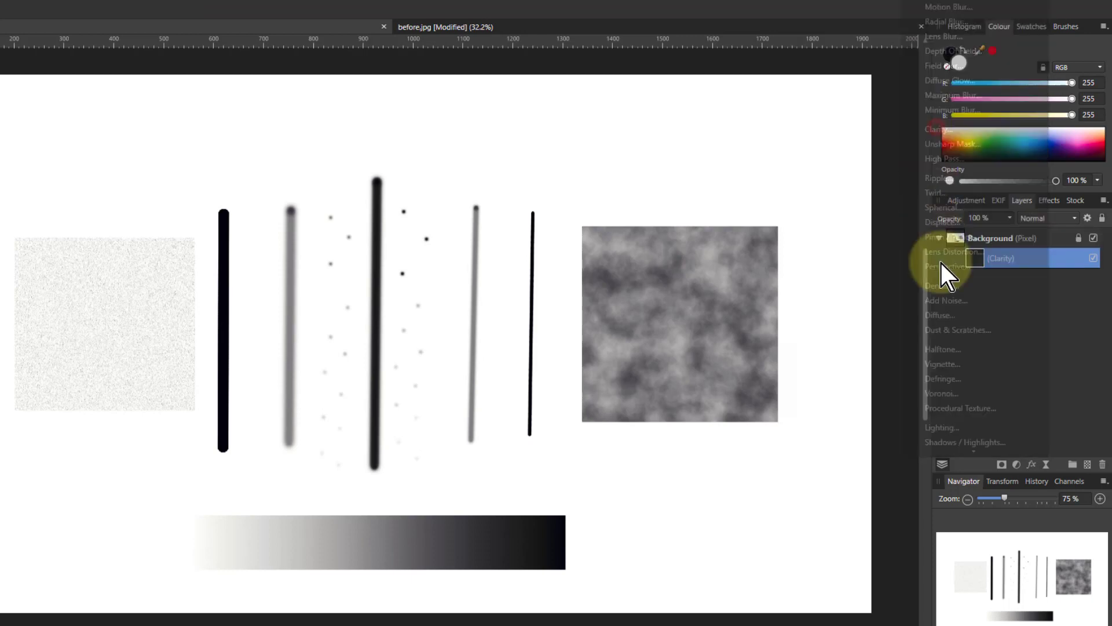
{"action": "left_click_drag", "start_coordinate": [632, 327], "coordinate": [640, 461]}
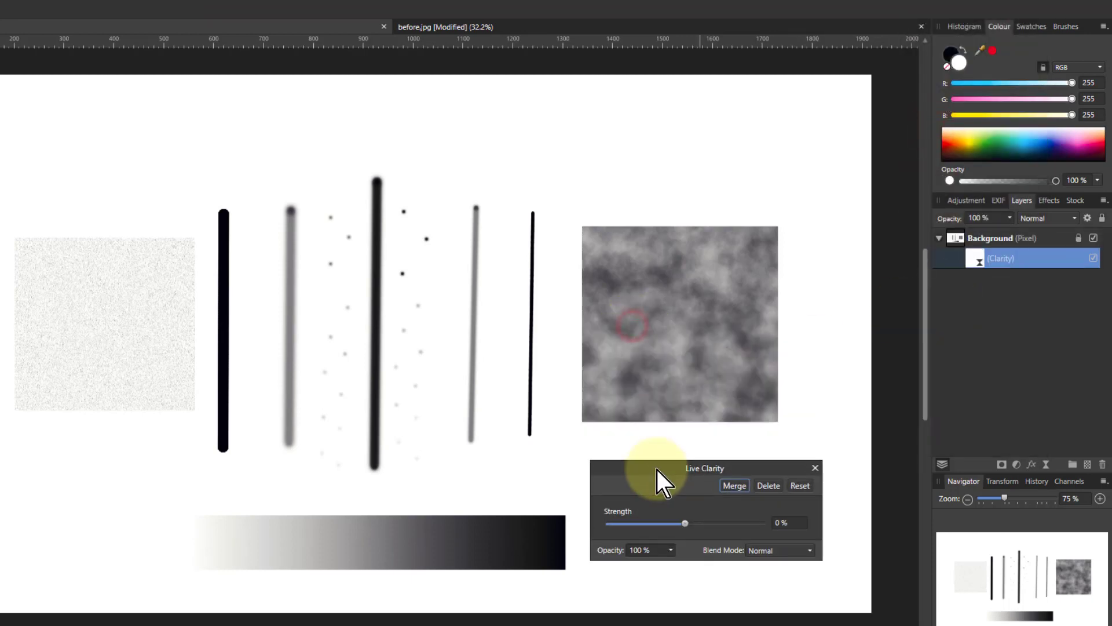
{"action": "left_click_drag", "start_coordinate": [671, 518], "coordinate": [815, 519]}
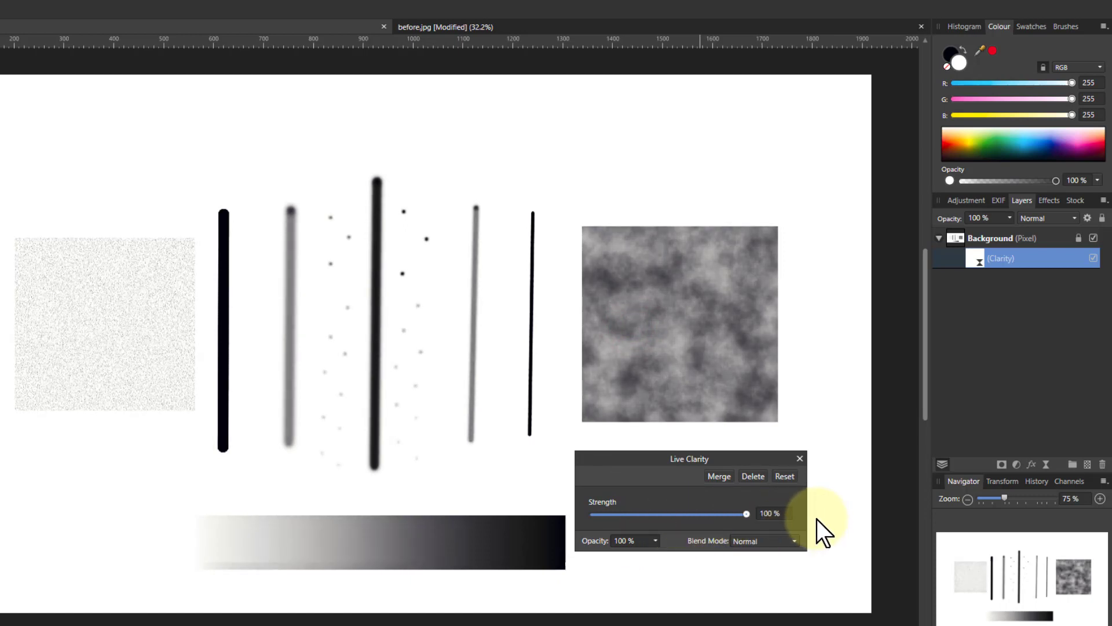
Toggle the Clarity layer off and on three times to compare, then set Strength to -100%
{"action": "left_click", "coordinate": [1094, 258]}
{"action": "left_click", "coordinate": [1094, 257]}
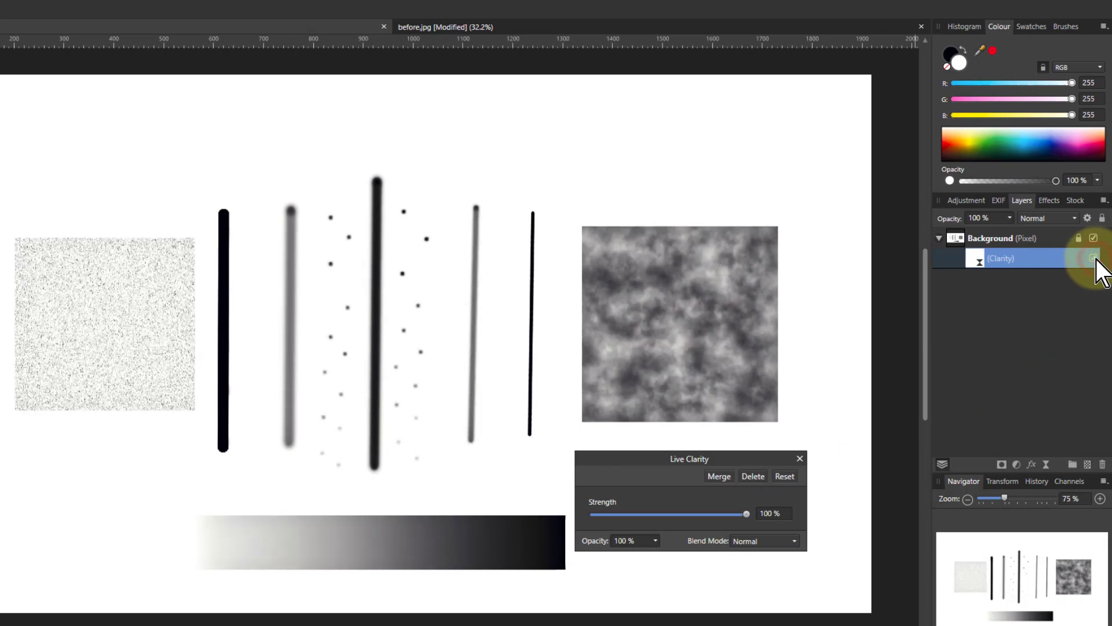
{"action": "left_click", "coordinate": [1093, 257]}
{"action": "left_click", "coordinate": [1094, 258]}
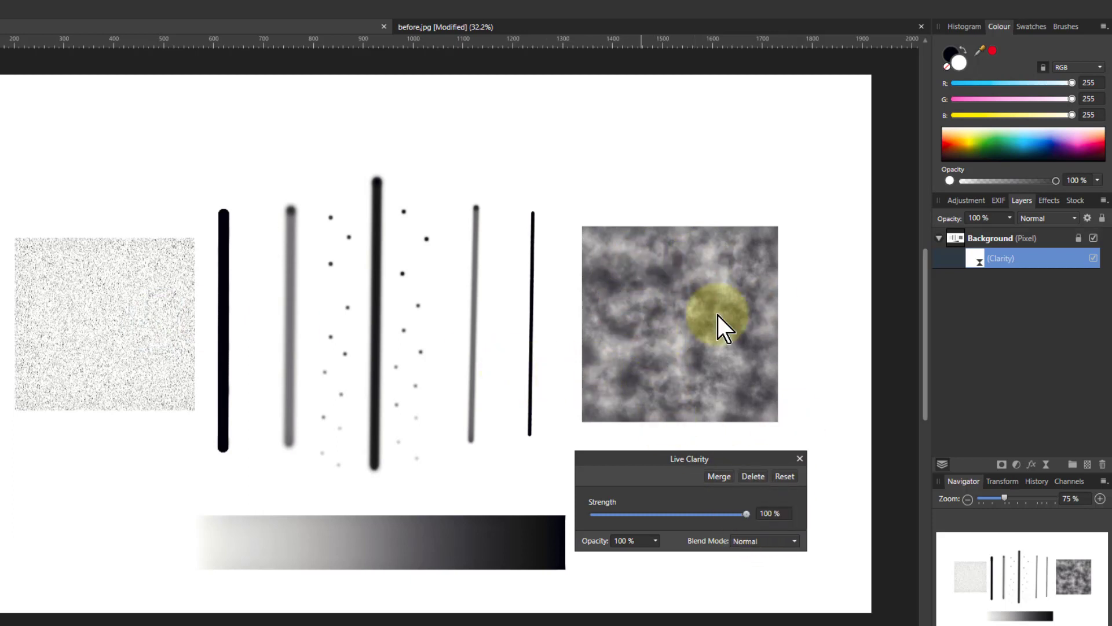
{"action": "left_click", "coordinate": [1093, 258]}
{"action": "left_click", "coordinate": [1093, 258]}
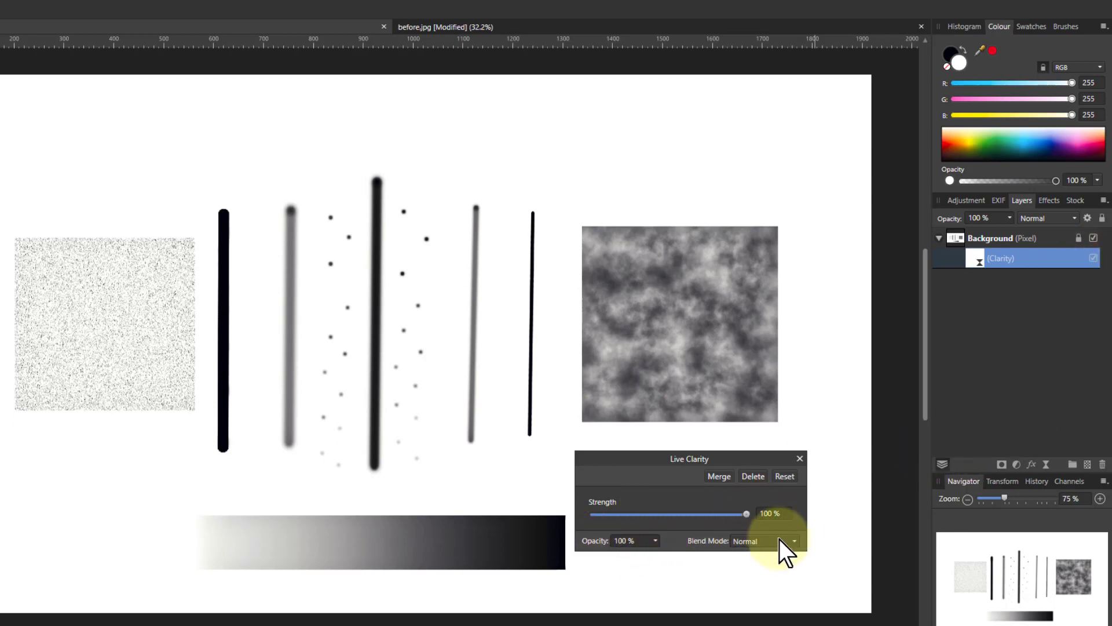
{"action": "left_click_drag", "start_coordinate": [750, 517], "coordinate": [515, 524]}
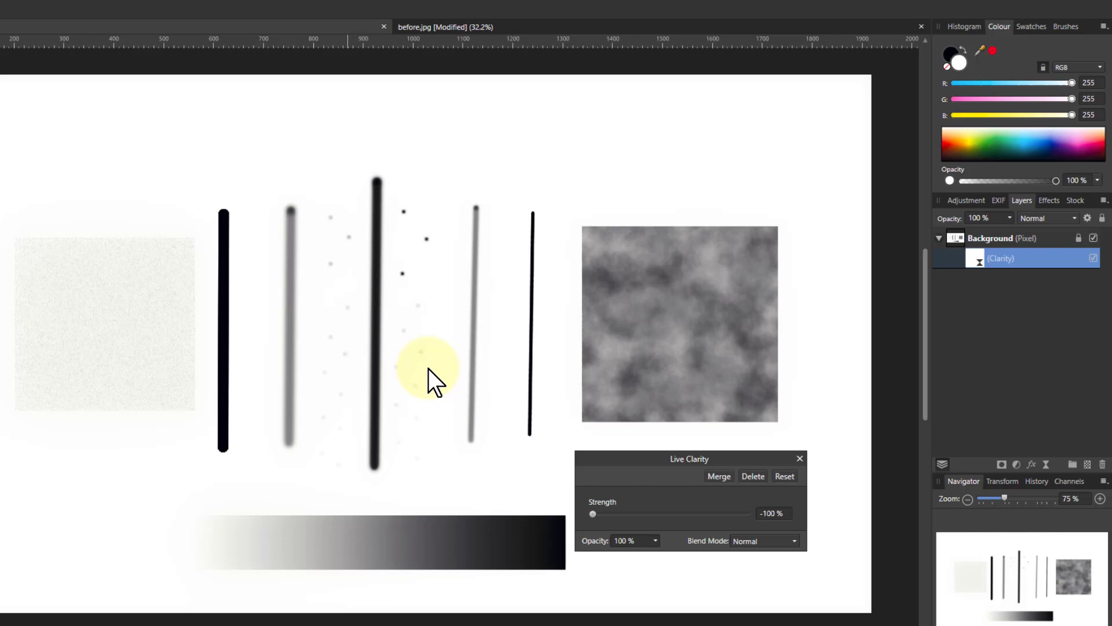
Reset Clarity to 0%, zoom onto a dot by the thick bar, preview 100%, then return to 0%
{"action": "double_click", "coordinate": [593, 514]}
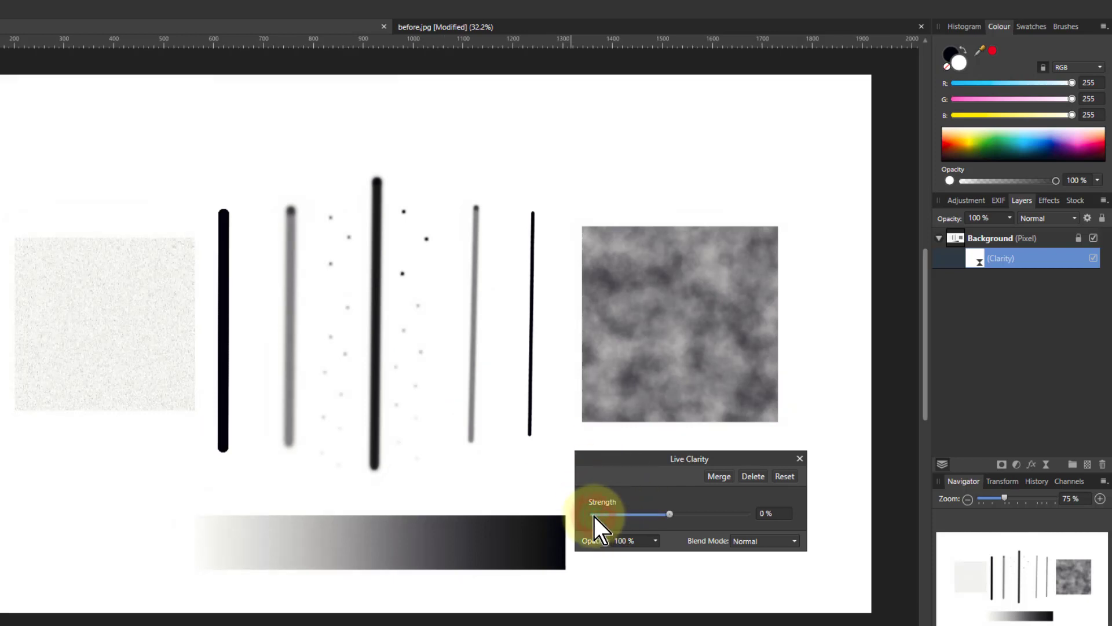
{"action": "scroll", "coordinate": [343, 318], "scroll_direction": "up", "scroll_amount": 8}
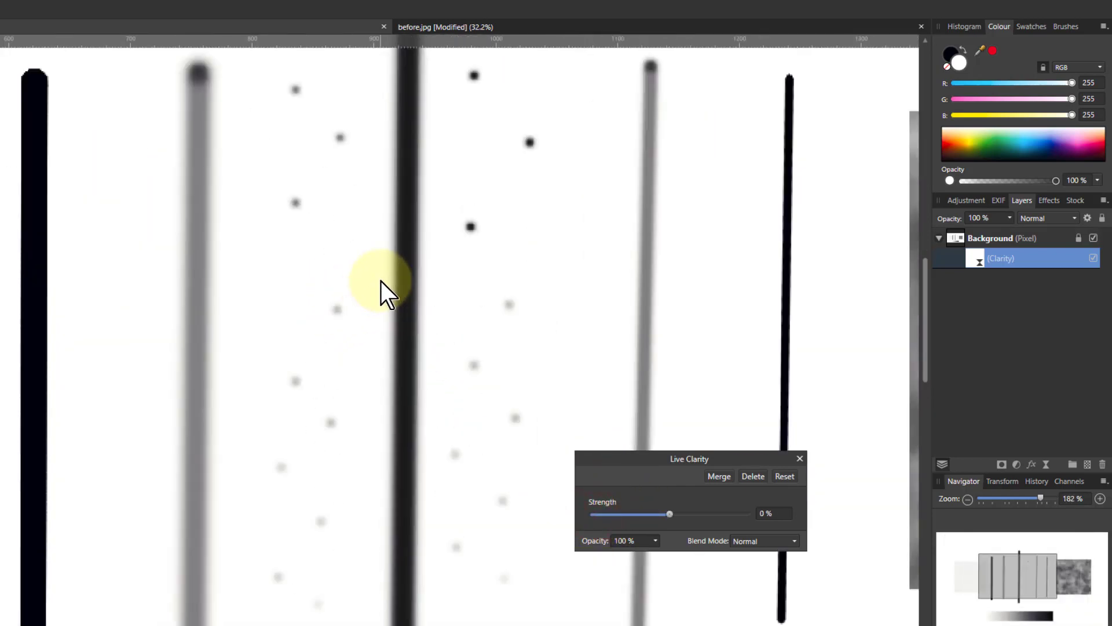
{"action": "scroll", "coordinate": [364, 309], "scroll_direction": "up", "scroll_amount": 2}
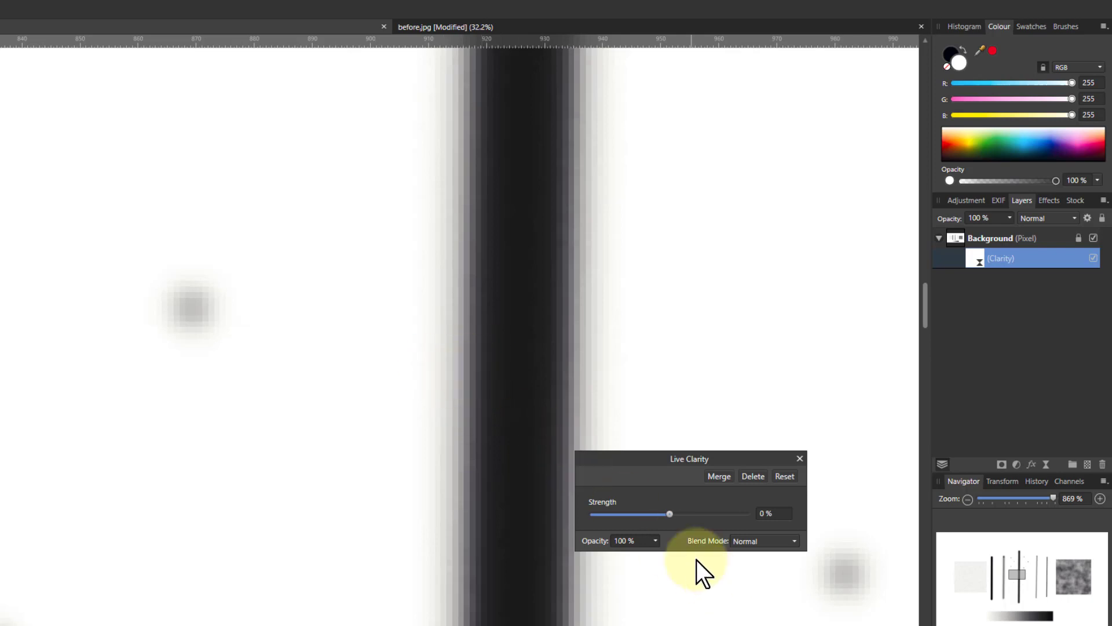
{"action": "left_click_drag", "start_coordinate": [669, 515], "coordinate": [811, 516]}
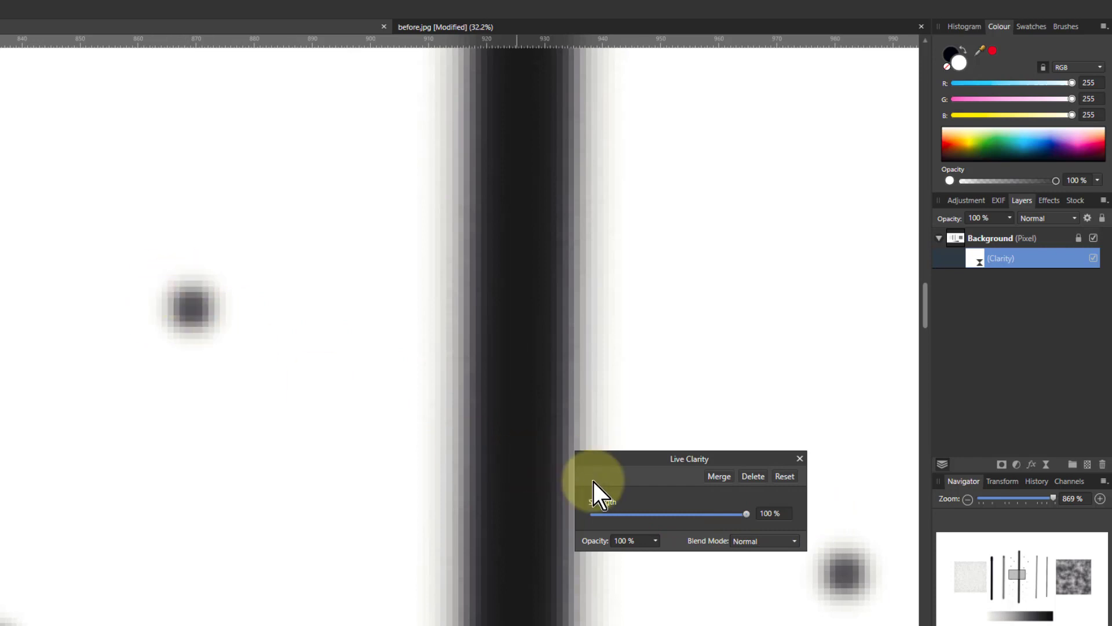
{"action": "left_click_drag", "start_coordinate": [746, 516], "coordinate": [705, 503]}
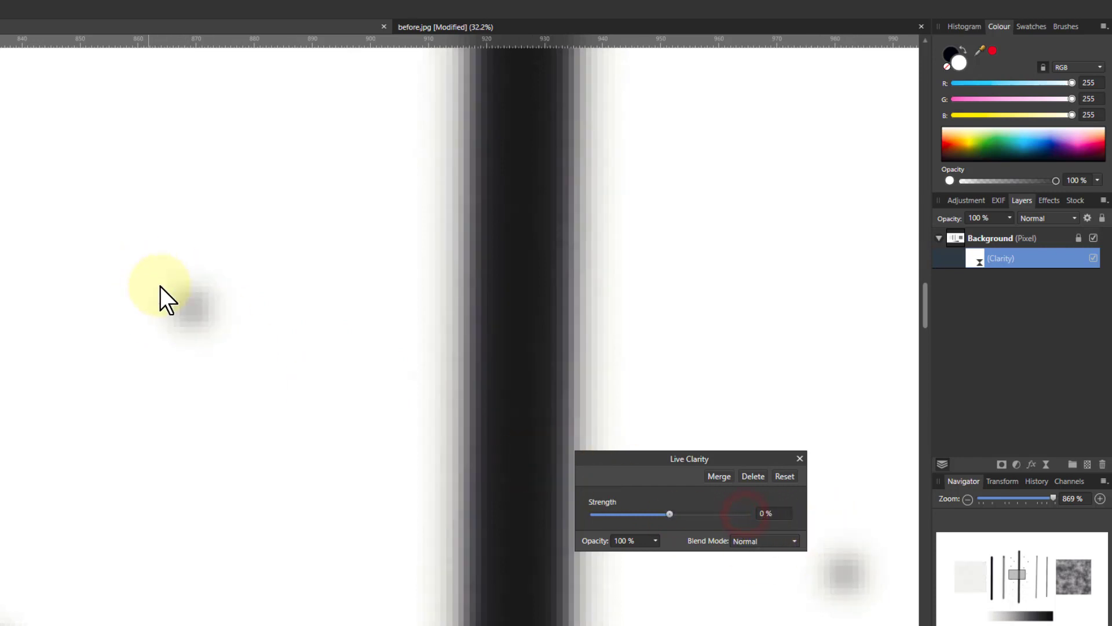
Zoom to maximum on individual pixels and preview Clarity at 100% strength
{"action": "scroll", "coordinate": [148, 294], "scroll_direction": "up", "scroll_amount": 5}
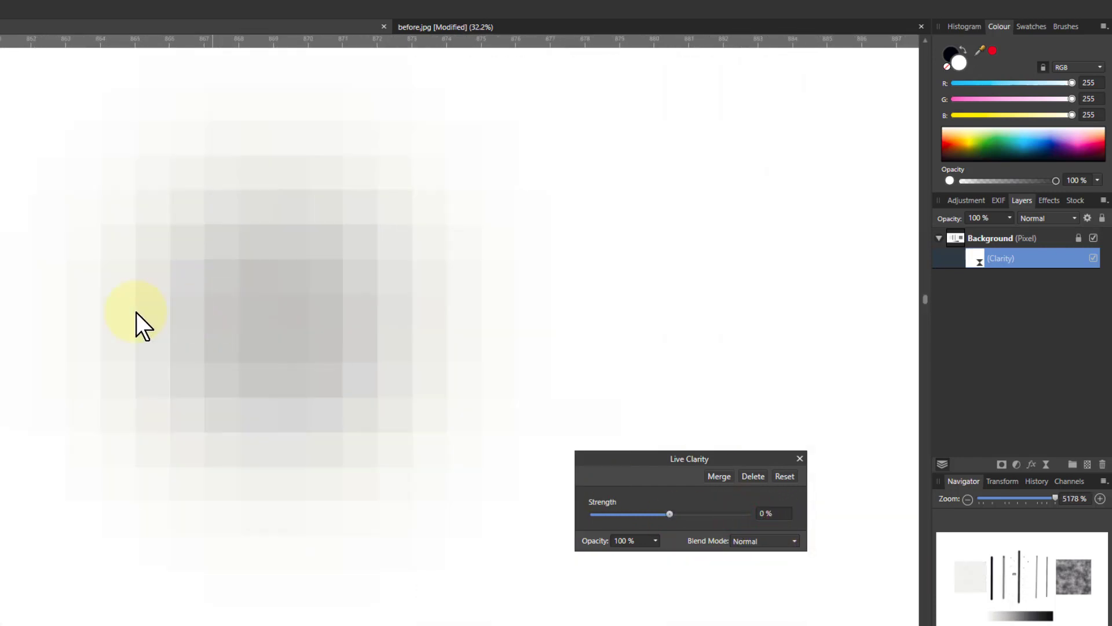
{"action": "scroll", "coordinate": [120, 316], "scroll_direction": "up", "scroll_amount": 4}
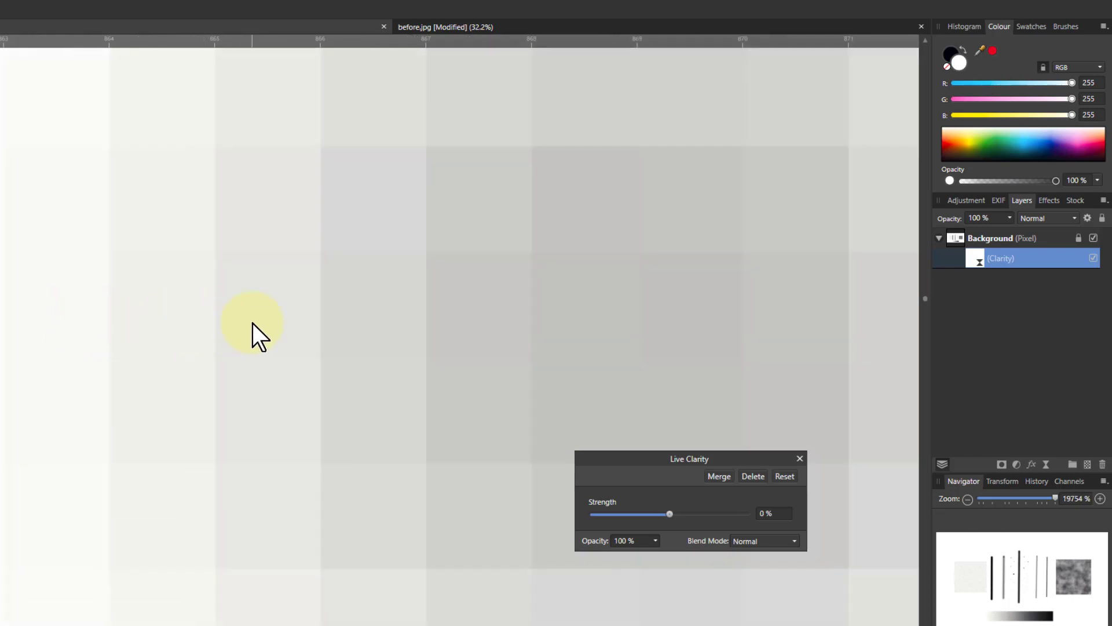
{"action": "scroll", "coordinate": [252, 323], "scroll_direction": "up", "scroll_amount": 3}
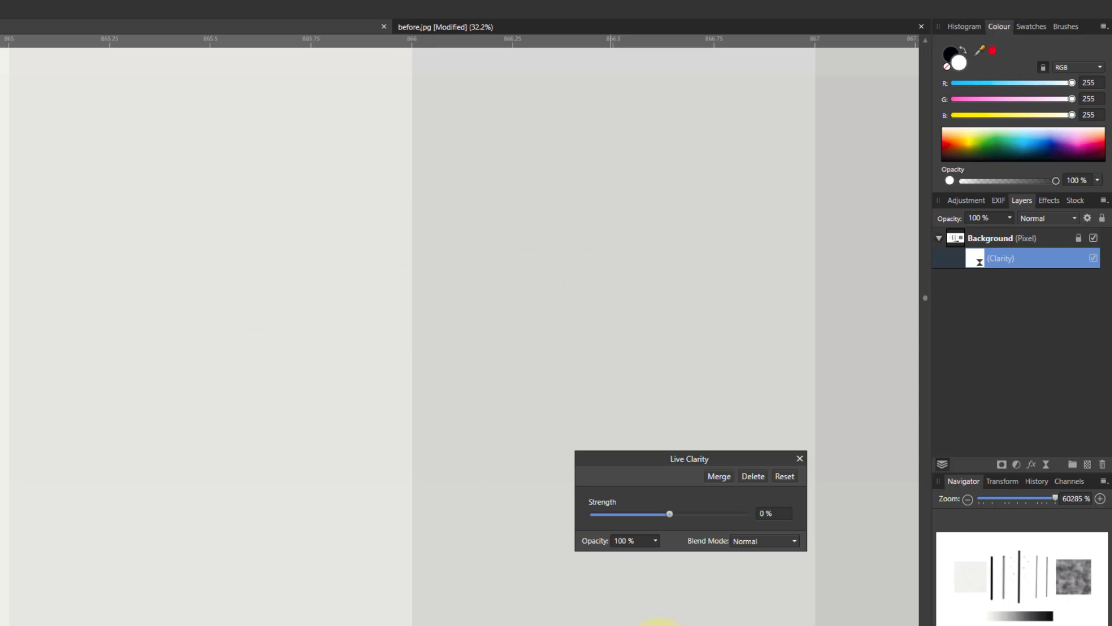
{"action": "left_click_drag", "start_coordinate": [665, 518], "coordinate": [785, 531]}
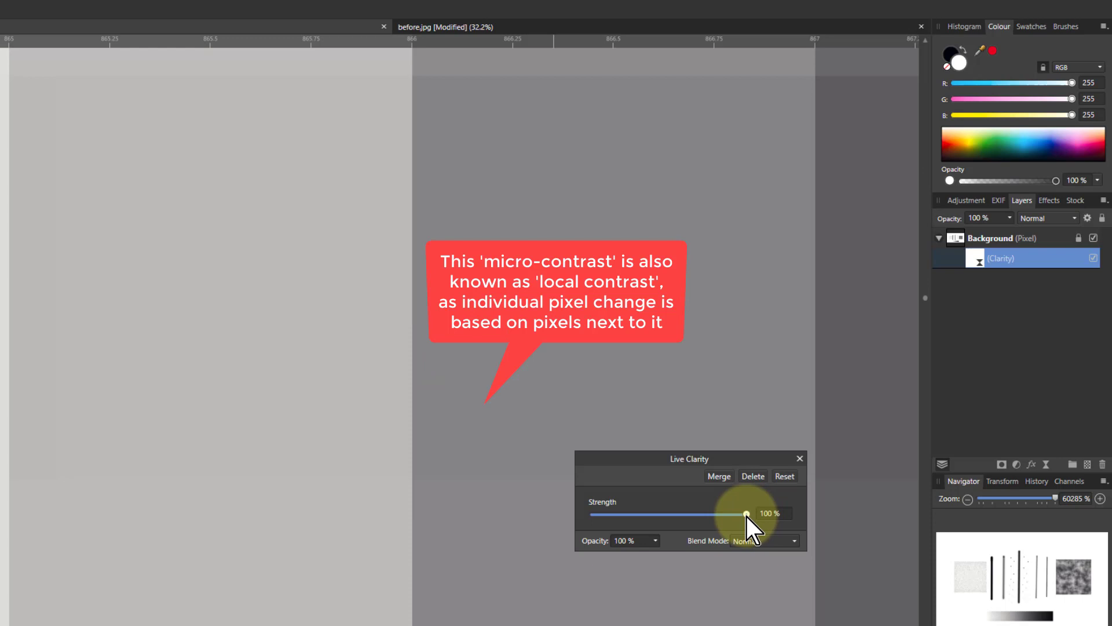
Preview -100% strength, reset Clarity to 0%, and close the Live Clarity settings
{"action": "left_click_drag", "start_coordinate": [747, 515], "coordinate": [485, 293]}
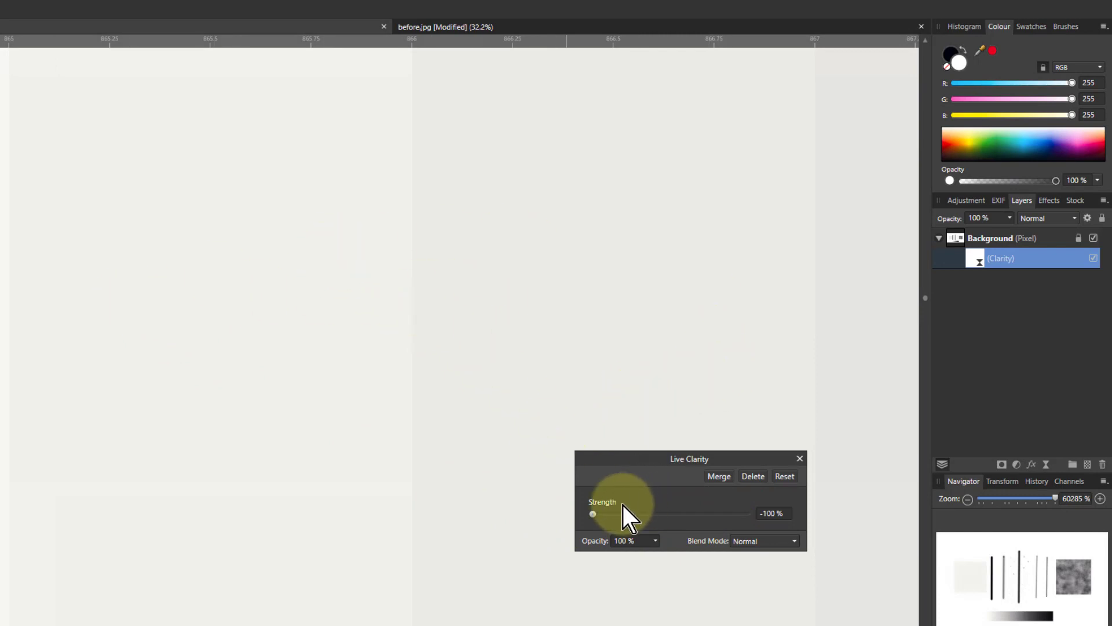
{"action": "double_click", "coordinate": [592, 514]}
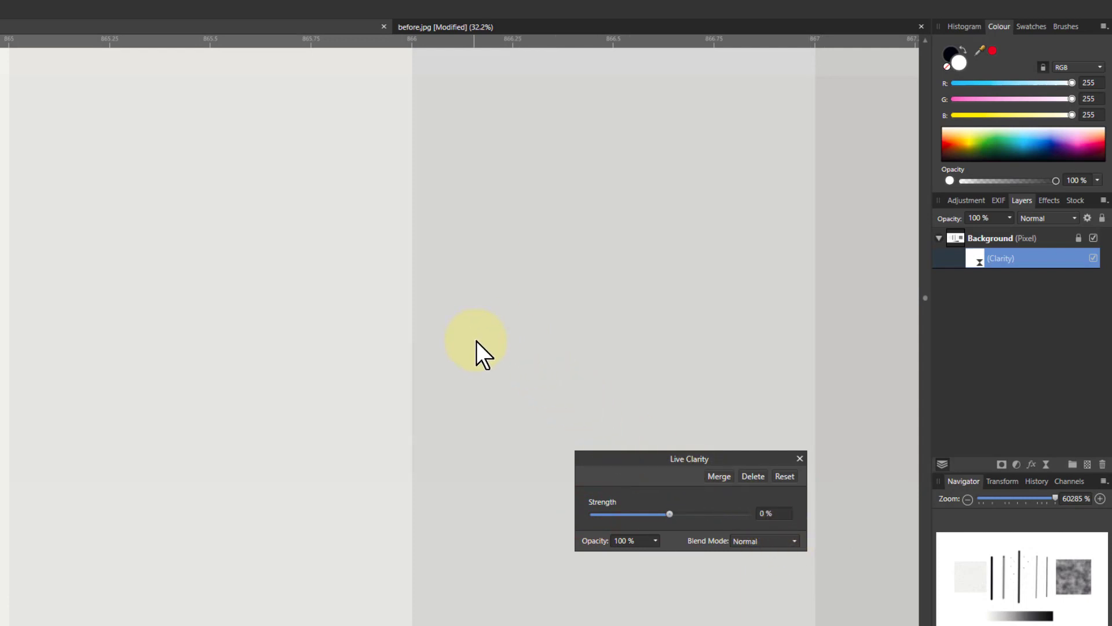
{"action": "left_click", "coordinate": [800, 458]}
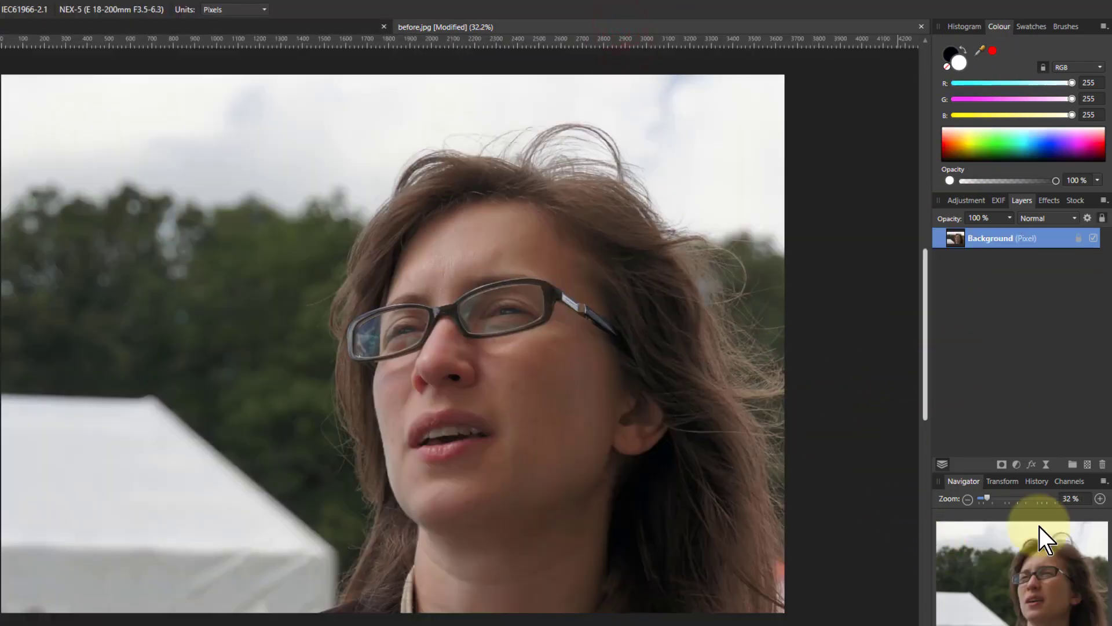
Add a Live Clarity layer to the portrait and set its Strength to 100%
{"action": "left_click", "coordinate": [1046, 463]}
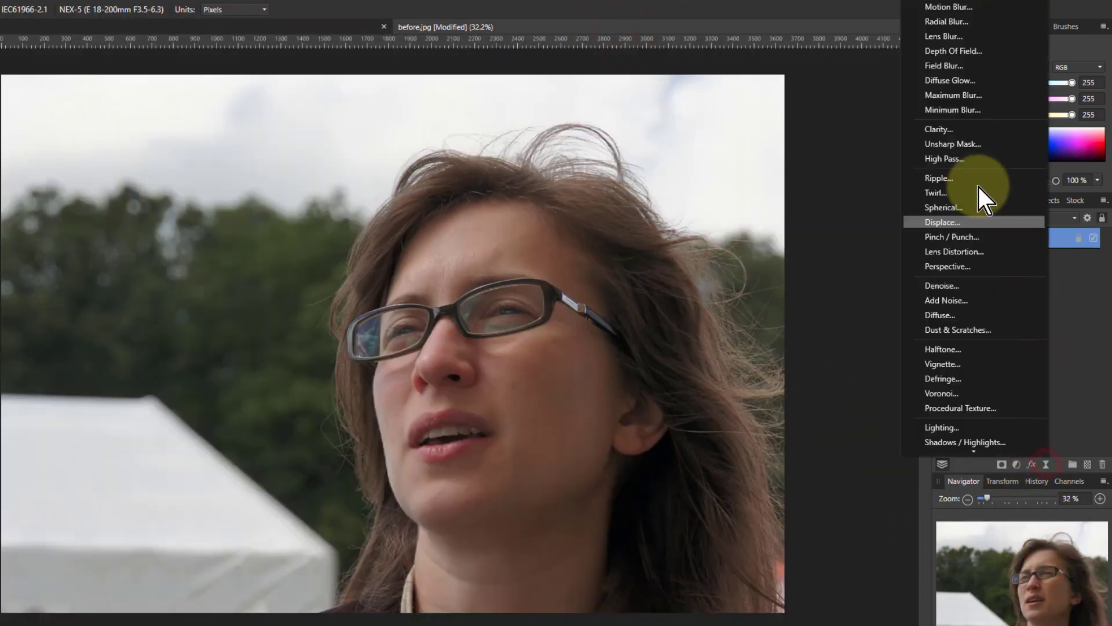
{"action": "left_click", "coordinate": [953, 128]}
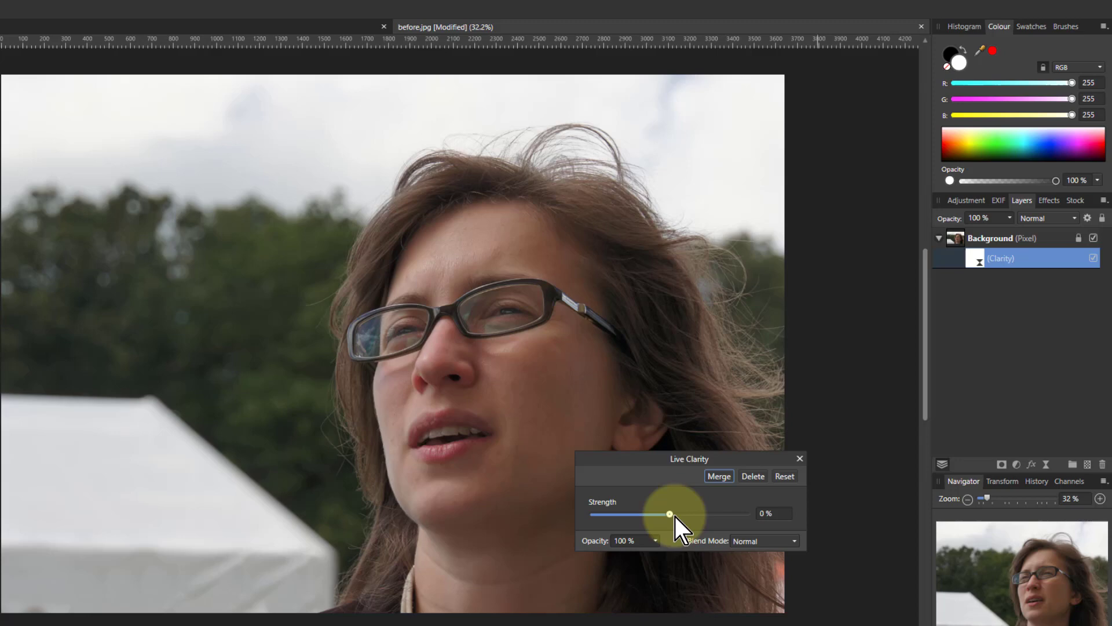
{"action": "left_click_drag", "start_coordinate": [672, 514], "coordinate": [790, 519]}
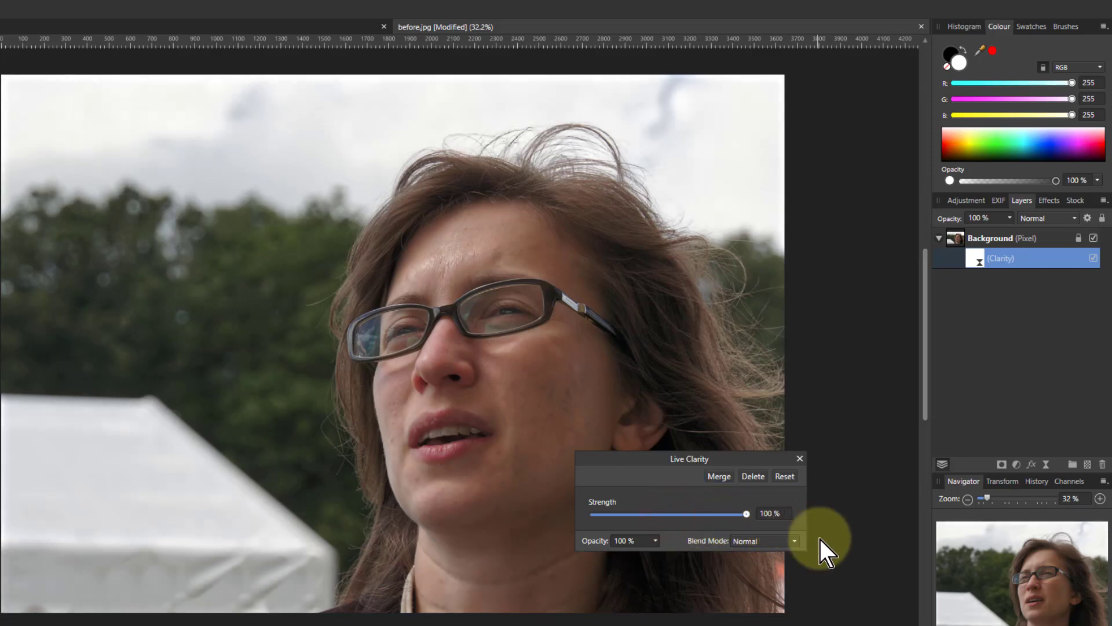
Compare -100% Clarity on skin, hair and sky, then reset Strength to 0%
{"action": "left_click", "coordinate": [635, 509]}
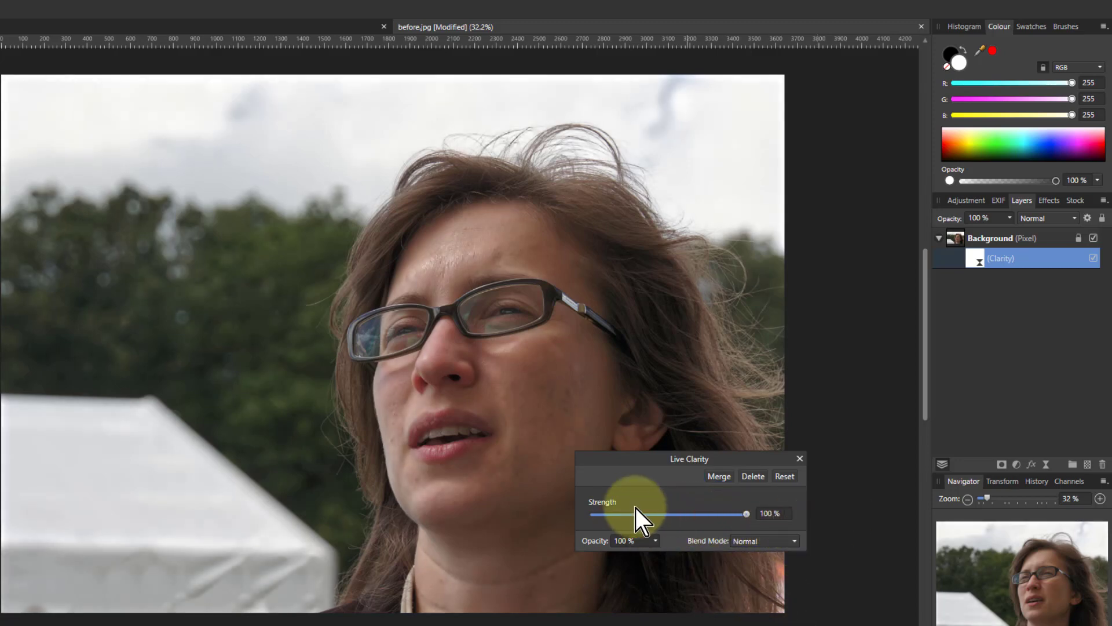
{"action": "mouse_move", "coordinate": [533, 356]}
{"action": "left_mouse_down"}
{"action": "mouse_move", "coordinate": [500, 434]}
{"action": "mouse_move", "coordinate": [381, 390]}
{"action": "mouse_move", "coordinate": [525, 434]}
{"action": "left_mouse_up"}
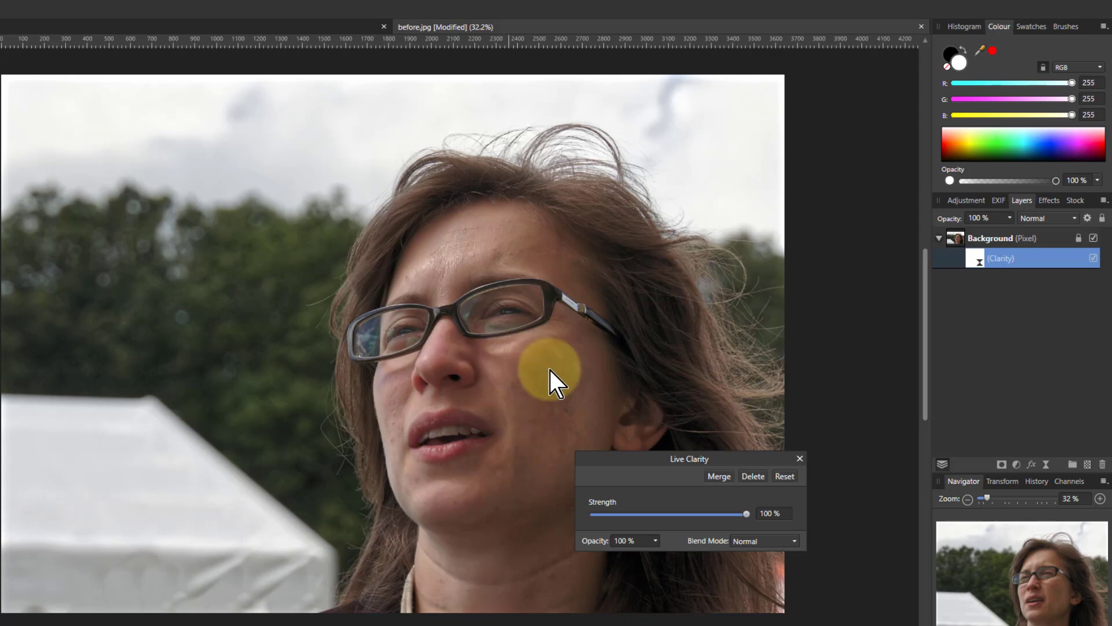
{"action": "mouse_move", "coordinate": [551, 370]}
{"action": "left_mouse_down"}
{"action": "mouse_move", "coordinate": [538, 409]}
{"action": "mouse_move", "coordinate": [556, 423]}
{"action": "mouse_move", "coordinate": [575, 415]}
{"action": "mouse_move", "coordinate": [565, 395]}
{"action": "mouse_move", "coordinate": [483, 465]}
{"action": "mouse_move", "coordinate": [406, 409]}
{"action": "mouse_move", "coordinate": [471, 487]}
{"action": "mouse_move", "coordinate": [531, 471]}
{"action": "mouse_move", "coordinate": [527, 450]}
{"action": "mouse_move", "coordinate": [548, 449]}
{"action": "mouse_move", "coordinate": [569, 373]}
{"action": "mouse_move", "coordinate": [369, 474]}
{"action": "left_mouse_up"}
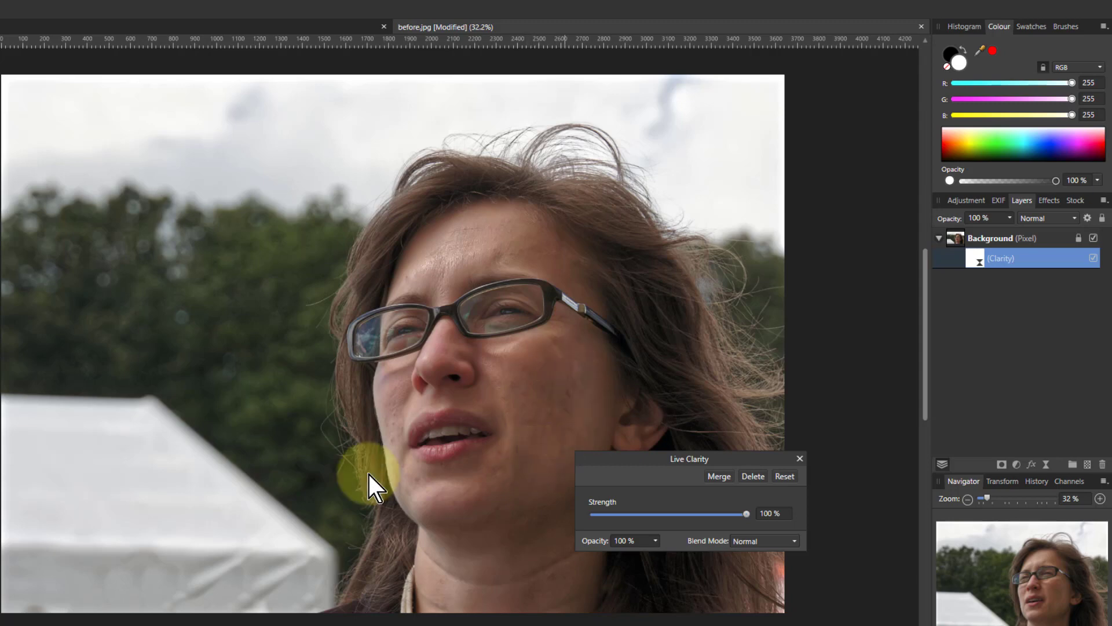
{"action": "left_click_drag", "start_coordinate": [289, 535], "coordinate": [307, 478]}
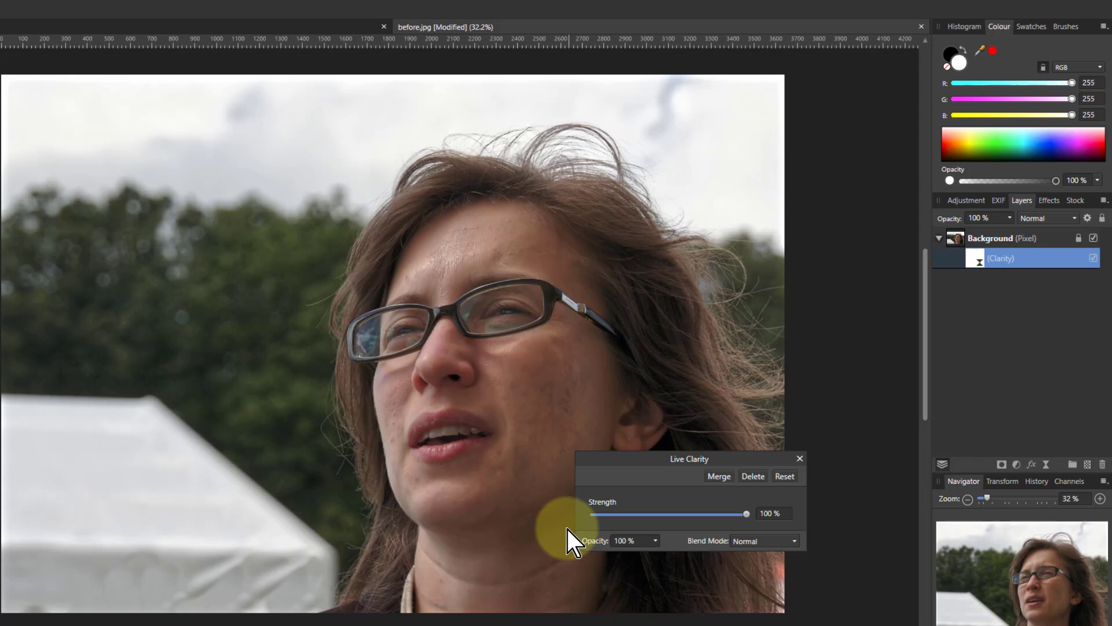
{"action": "mouse_move", "coordinate": [568, 529]}
{"action": "left_mouse_down"}
{"action": "mouse_move", "coordinate": [728, 526]}
{"action": "mouse_move", "coordinate": [524, 530]}
{"action": "mouse_move", "coordinate": [568, 523]}
{"action": "left_mouse_up"}
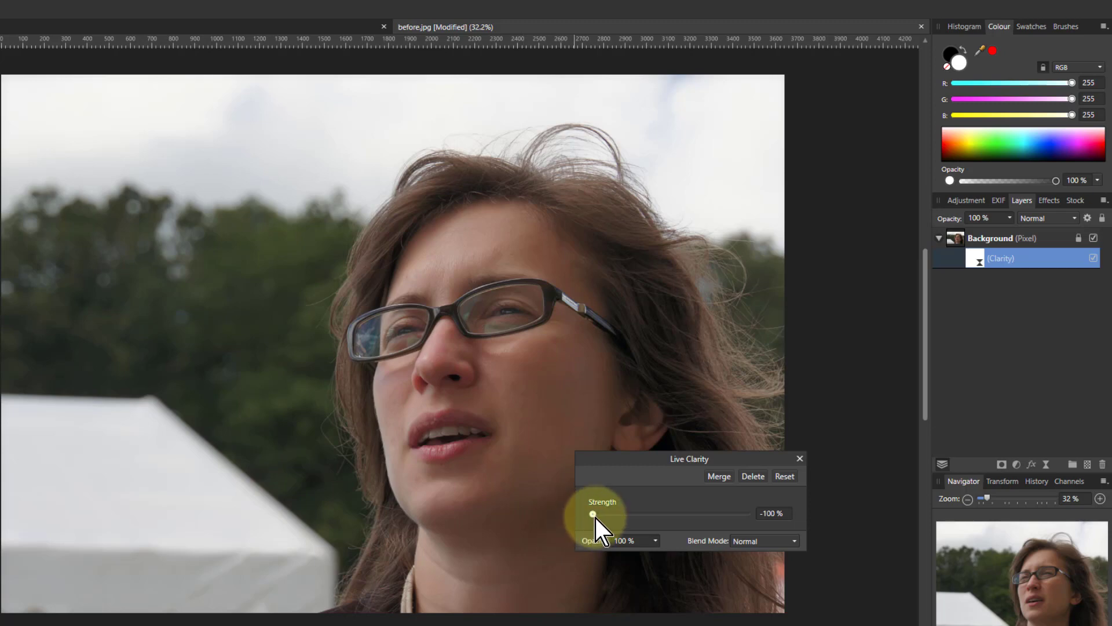
{"action": "double_click", "coordinate": [592, 514]}
Zoom in on the cheek beside the nose and set Clarity Strength to -100%
{"action": "mouse_move", "coordinate": [392, 404]}
{"action": "left_mouse_down"}
{"action": "mouse_move", "coordinate": [404, 356]}
{"action": "mouse_move", "coordinate": [433, 398]}
{"action": "mouse_move", "coordinate": [440, 439]}
{"action": "left_mouse_up"}
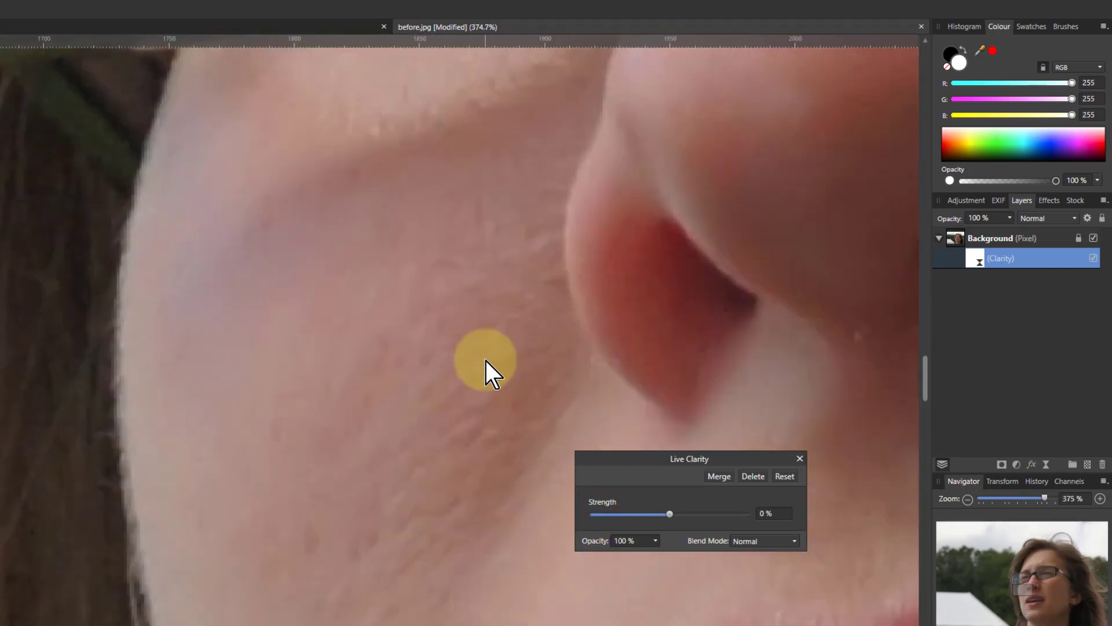
{"action": "mouse_move", "coordinate": [669, 516]}
{"action": "left_mouse_down"}
{"action": "mouse_move", "coordinate": [823, 520]}
{"action": "mouse_move", "coordinate": [499, 528]}
{"action": "left_mouse_up"}
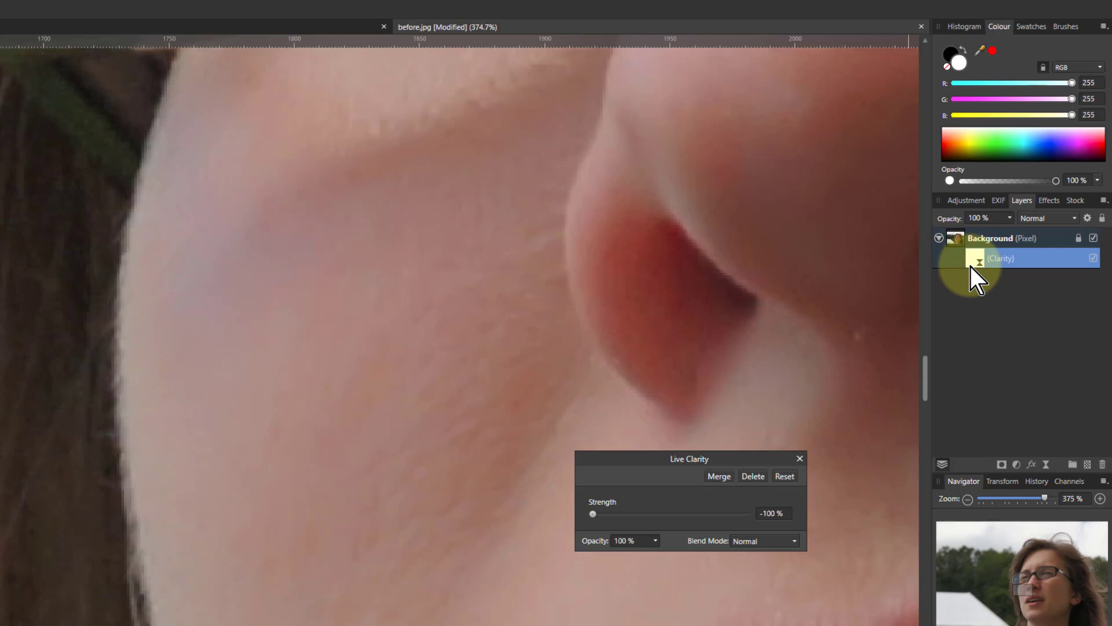
{"action": "key", "text": "ctrl+j"}
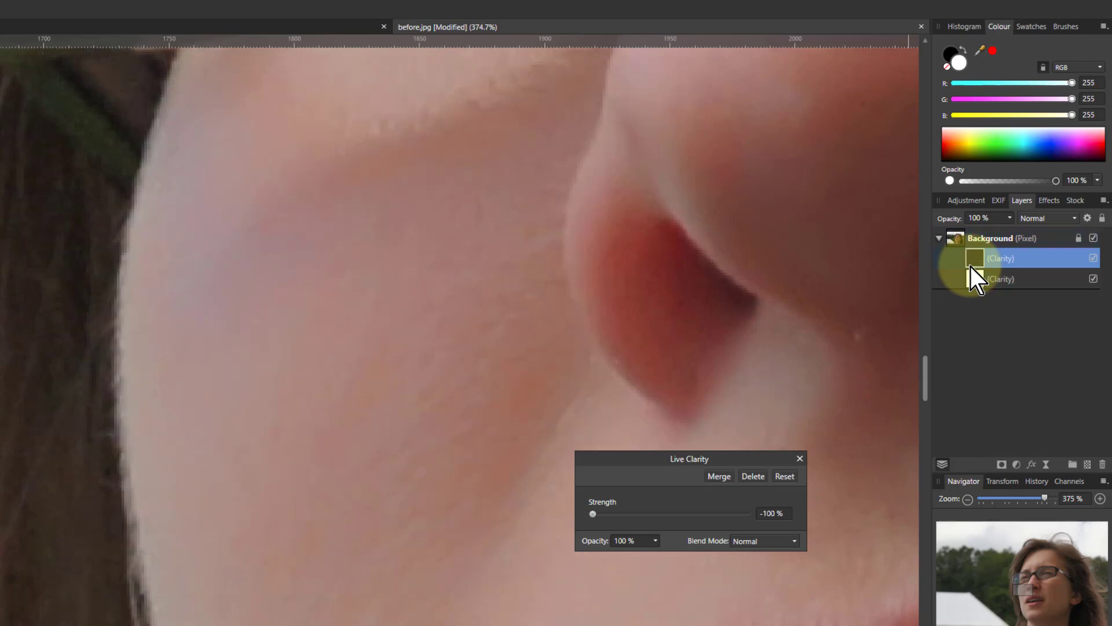
{"action": "key", "text": "ctrl+j"}
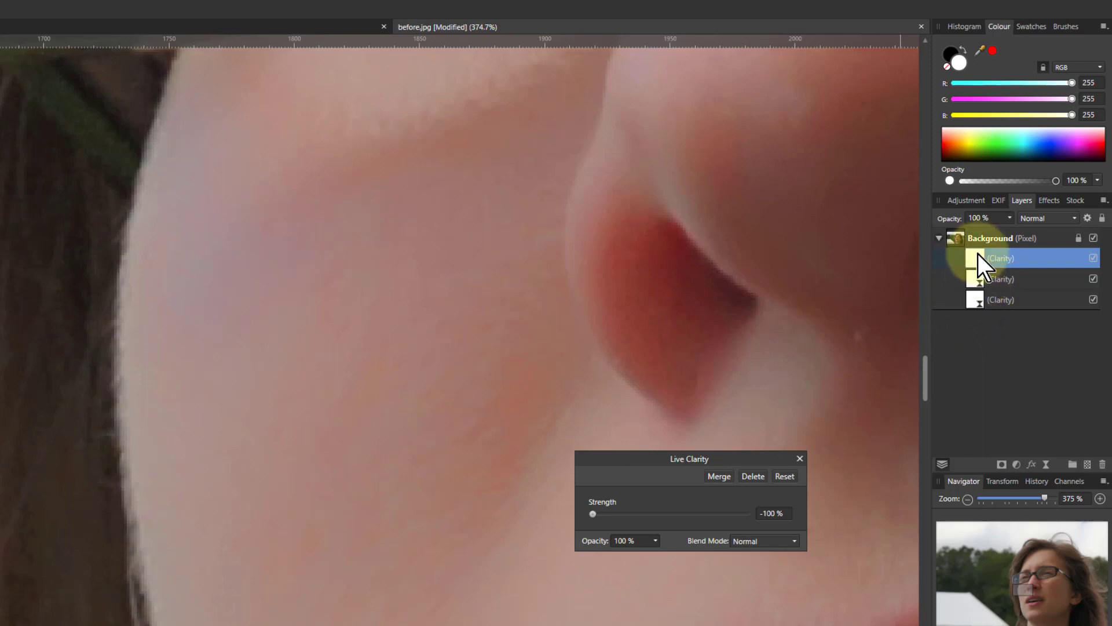
{"action": "key", "text": "Delete"}
{"action": "key", "text": "Delete"}
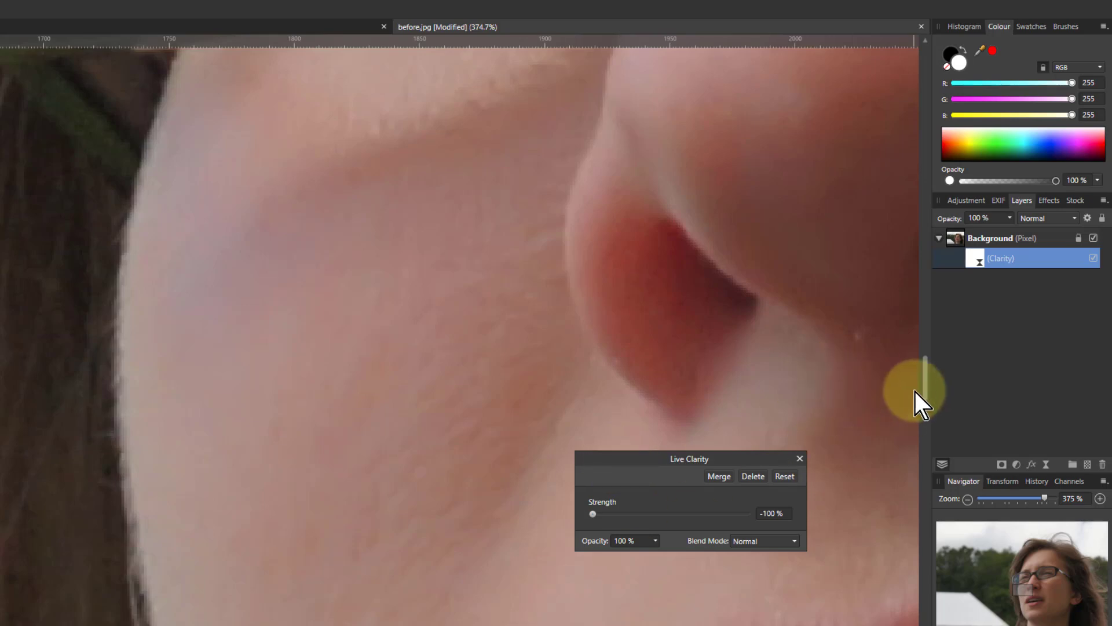
{"action": "left_click_drag", "start_coordinate": [924, 387], "coordinate": [814, 342]}
Zoom out, dismiss the Live Clarity settings, and select the Background layer
{"action": "scroll", "coordinate": [464, 376], "scroll_direction": "down", "scroll_amount": 5}
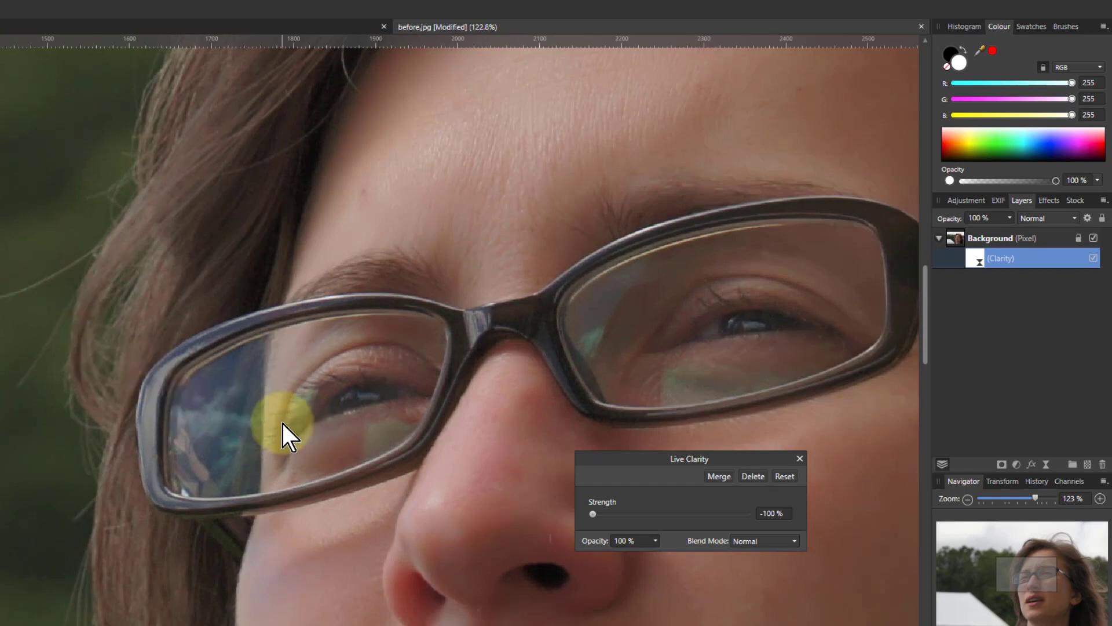
{"action": "left_click", "coordinate": [223, 380]}
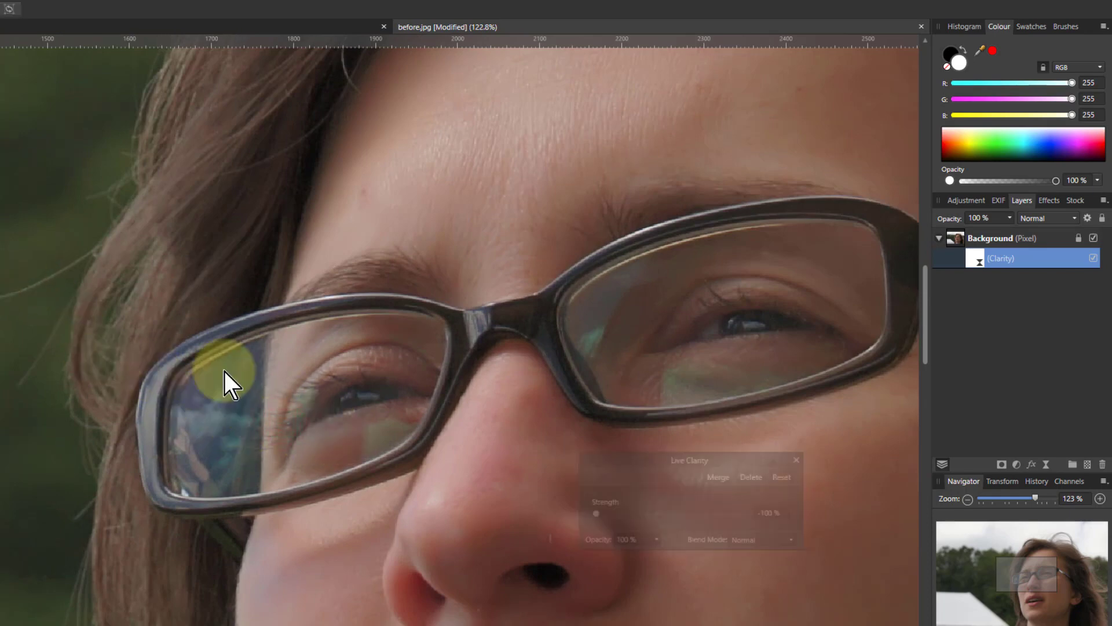
{"action": "key", "text": "v"}
{"action": "left_click", "coordinate": [294, 397]}
Pan and zoom to 192% on the eye behind the left lens
{"action": "key", "text": "h"}
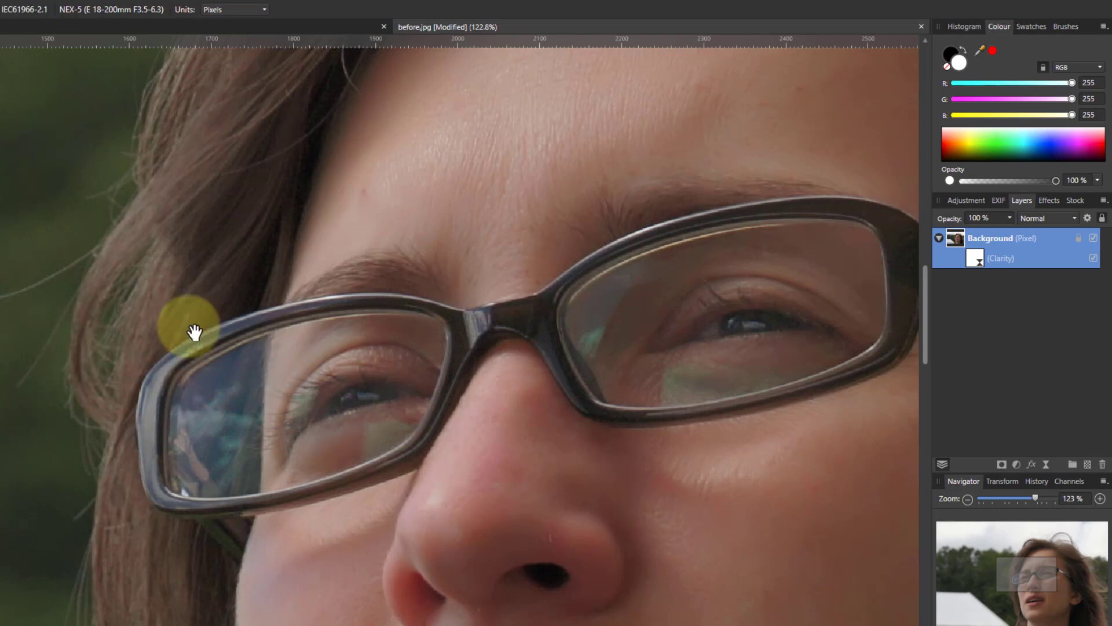
{"action": "left_click_drag", "start_coordinate": [283, 396], "coordinate": [457, 356]}
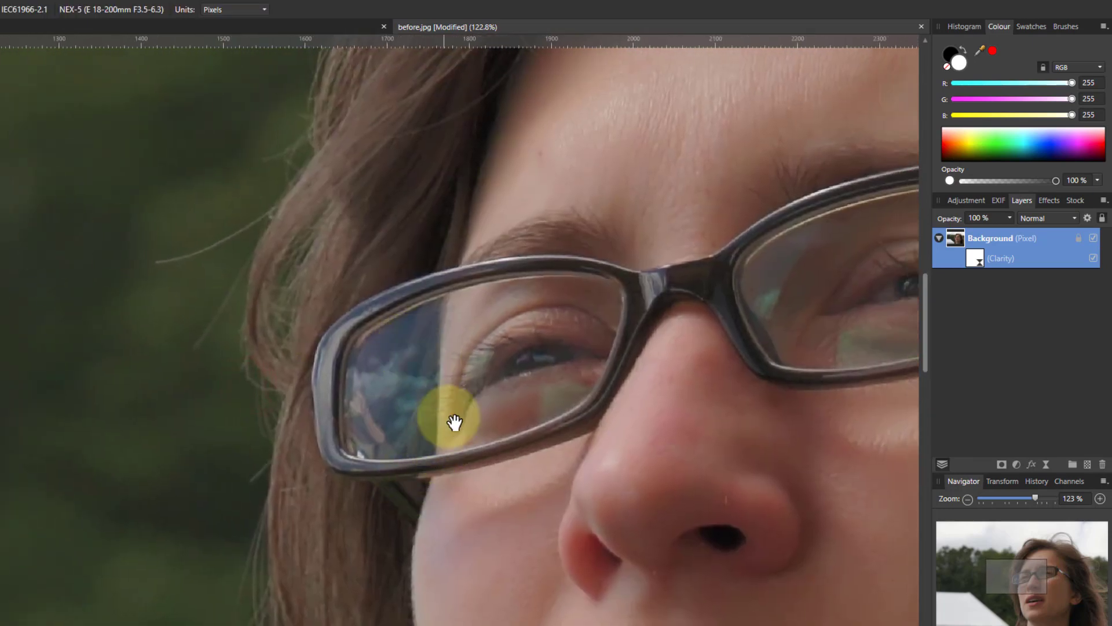
{"action": "left_click_drag", "start_coordinate": [454, 423], "coordinate": [479, 402]}
{"action": "scroll", "coordinate": [374, 443], "scroll_direction": "up", "scroll_amount": 5}
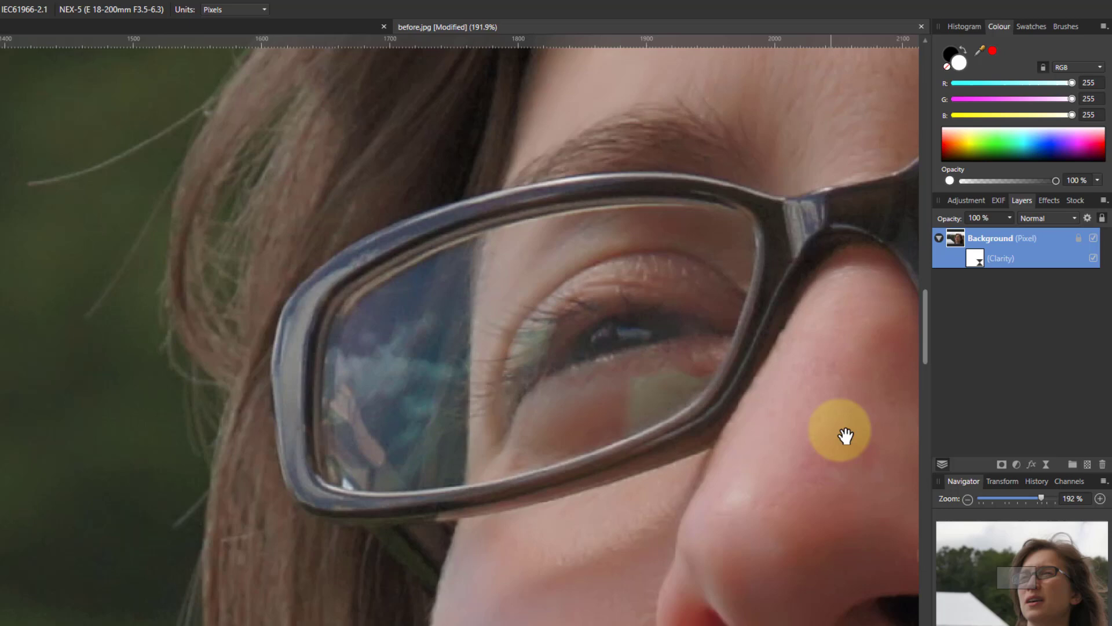
Reopen the Clarity settings, compare 100% and -100% strength, and leave it at 12%
{"action": "double_click", "coordinate": [976, 259]}
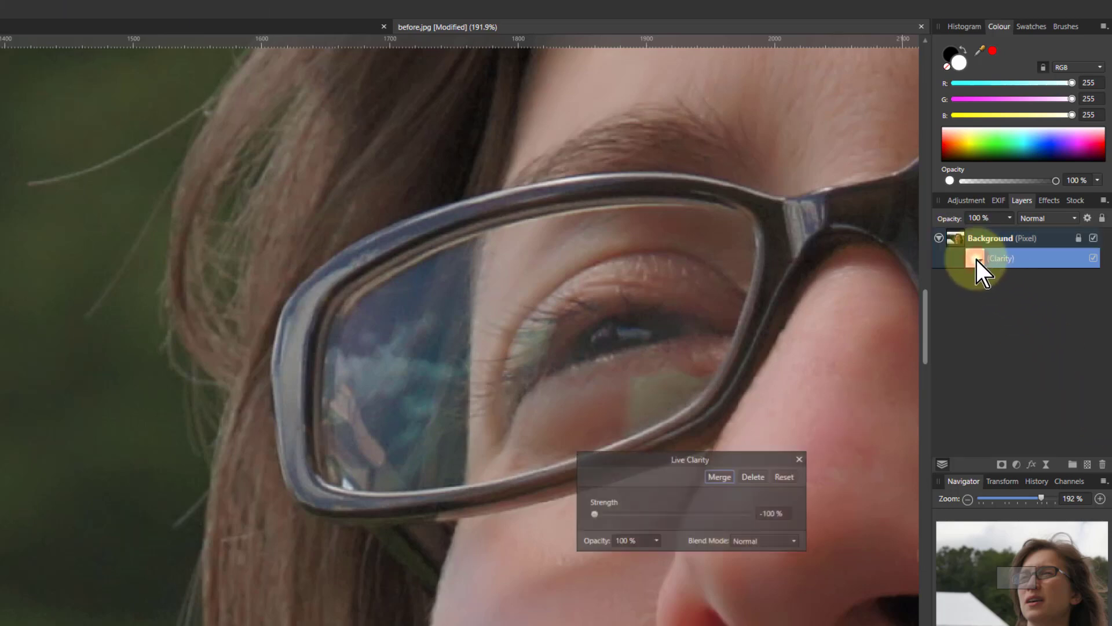
{"action": "double_click", "coordinate": [595, 513]}
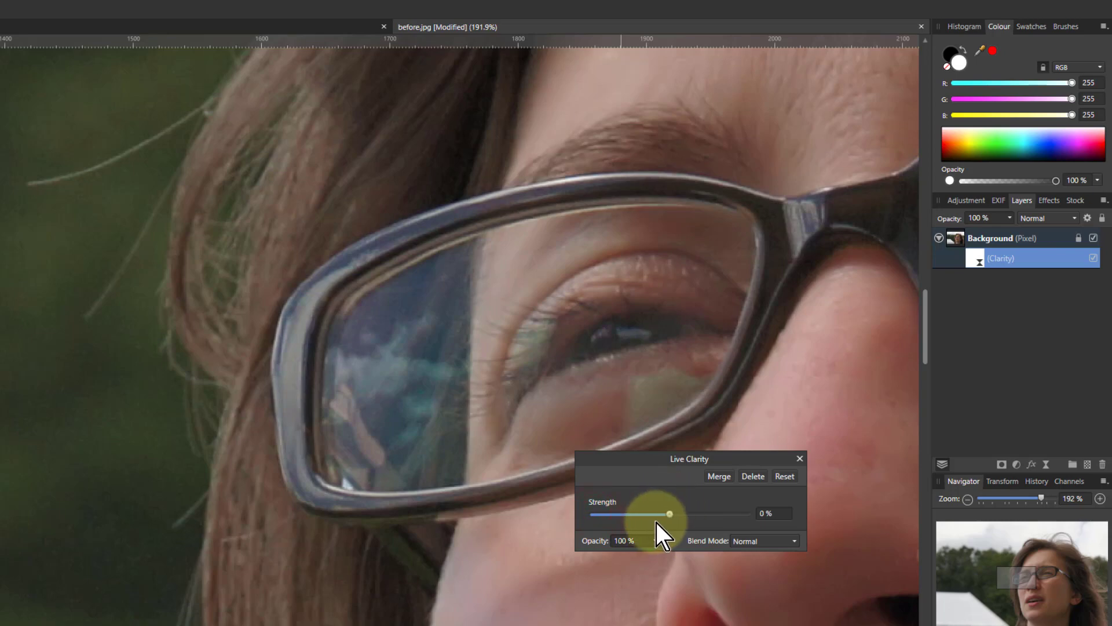
{"action": "left_click_drag", "start_coordinate": [671, 516], "coordinate": [829, 516]}
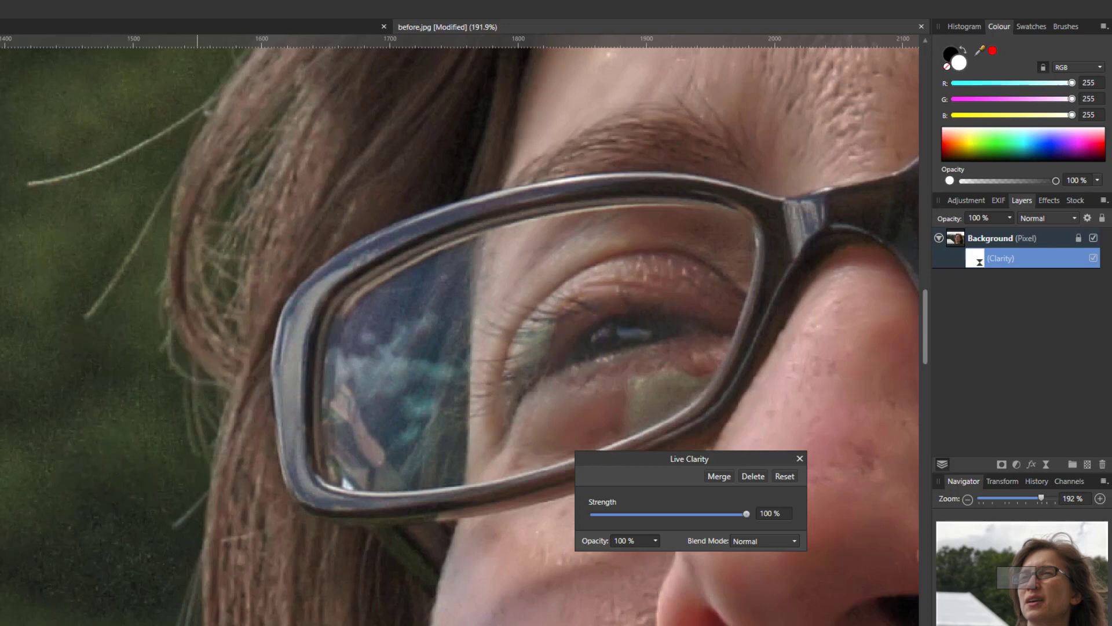
{"action": "double_click", "coordinate": [747, 513]}
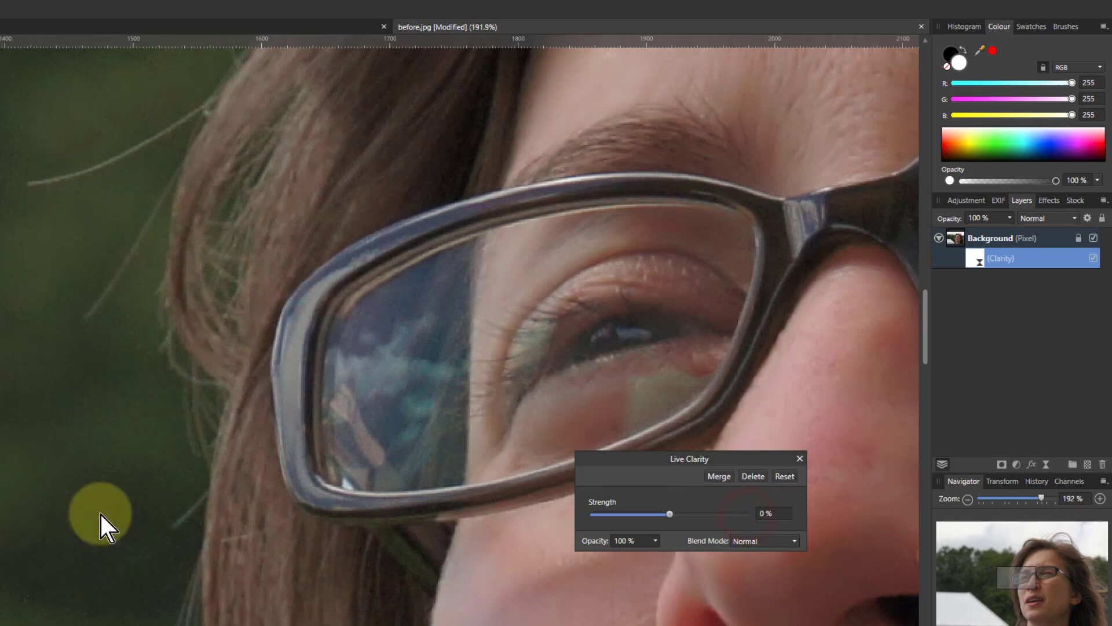
{"action": "left_click_drag", "start_coordinate": [666, 516], "coordinate": [473, 525]}
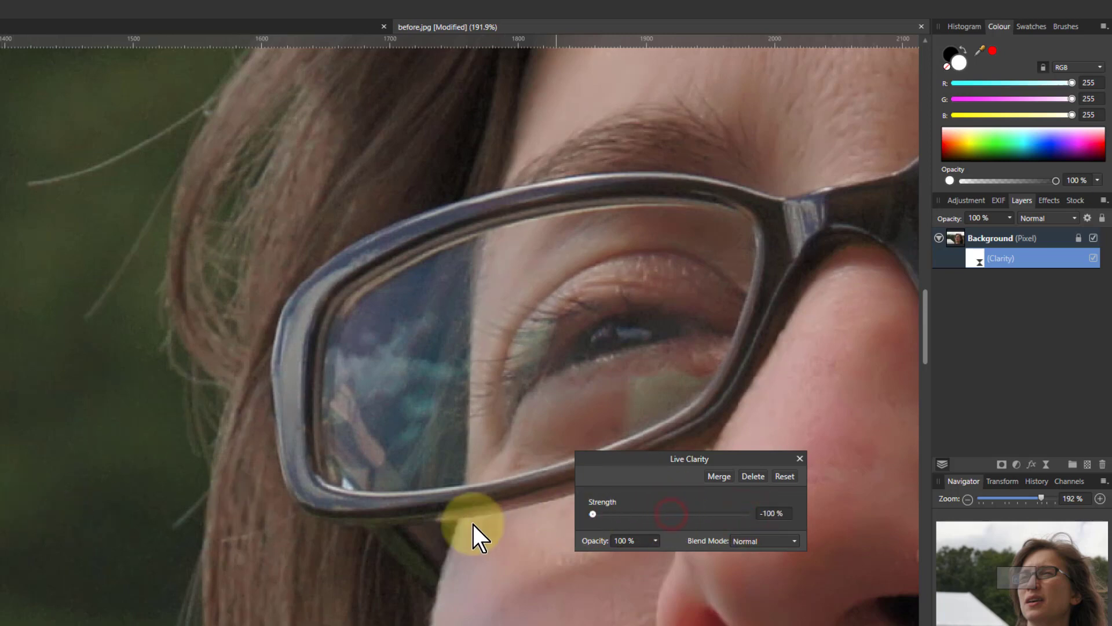
{"action": "left_click", "coordinate": [679, 514]}
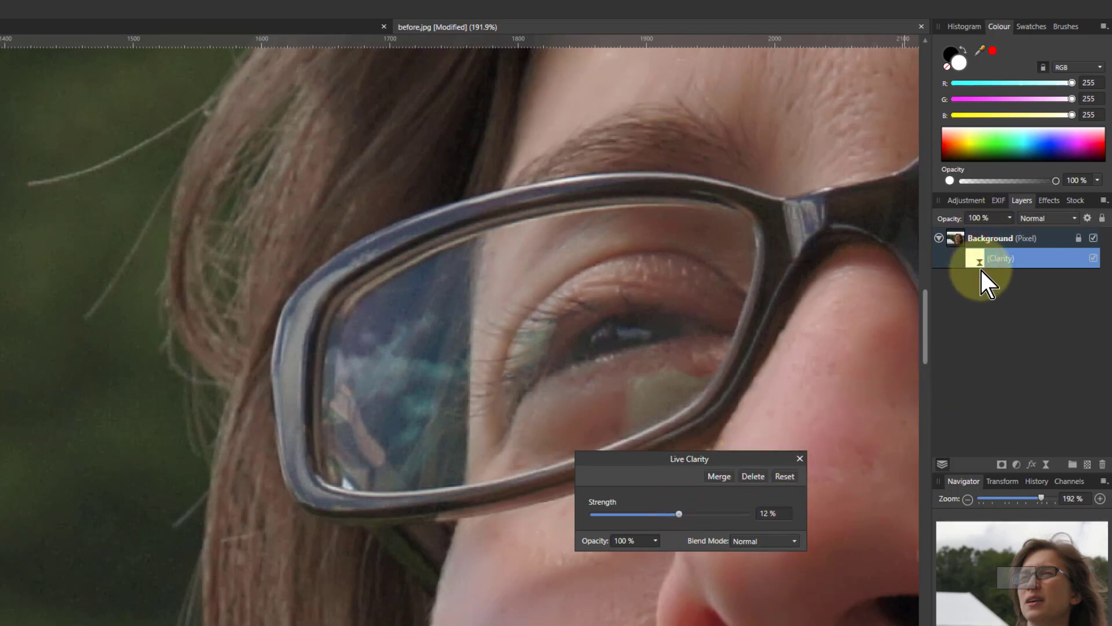
Duplicate the Clarity layer and raise the top two Clarity layers to 100% strength
{"action": "key", "text": "ctrl+j"}
{"action": "key", "text": "ctrl+j"}
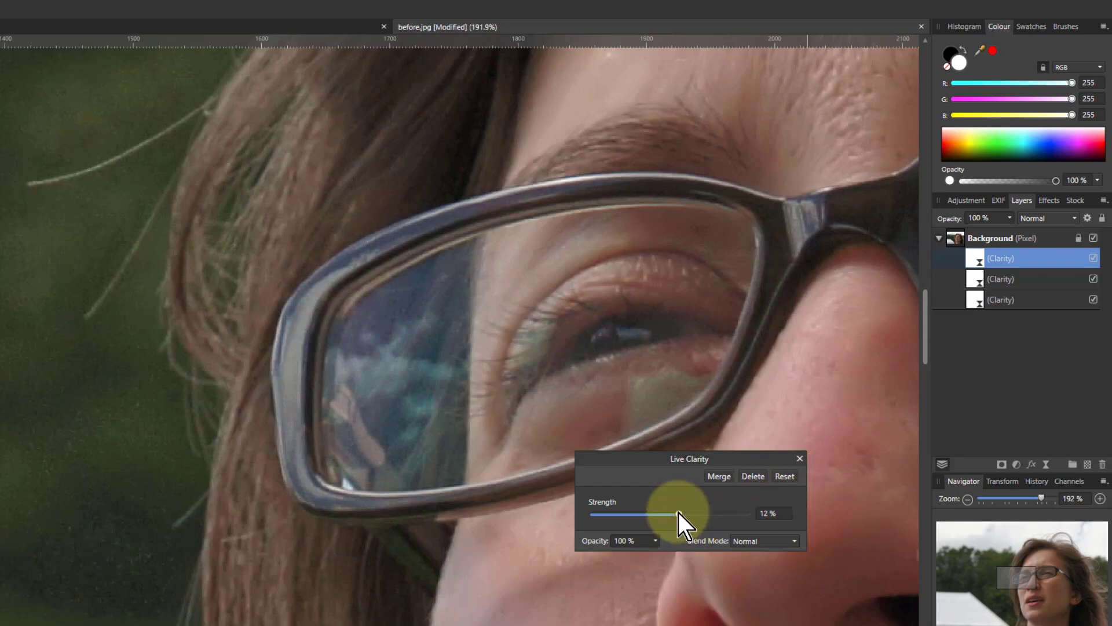
{"action": "left_click_drag", "start_coordinate": [679, 513], "coordinate": [788, 517]}
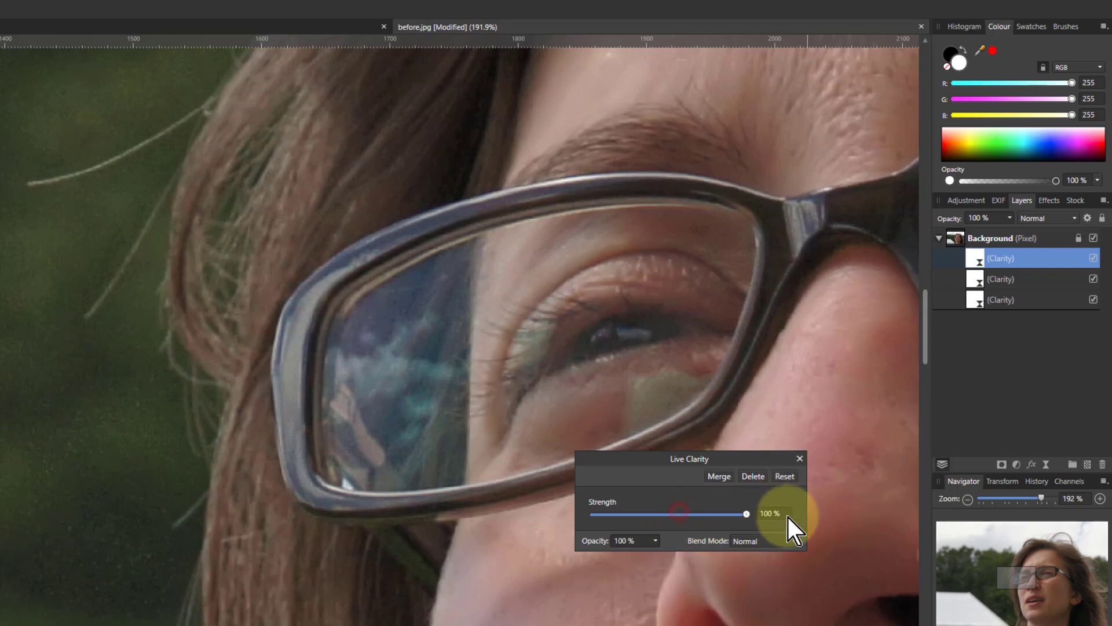
{"action": "left_click", "coordinate": [976, 282]}
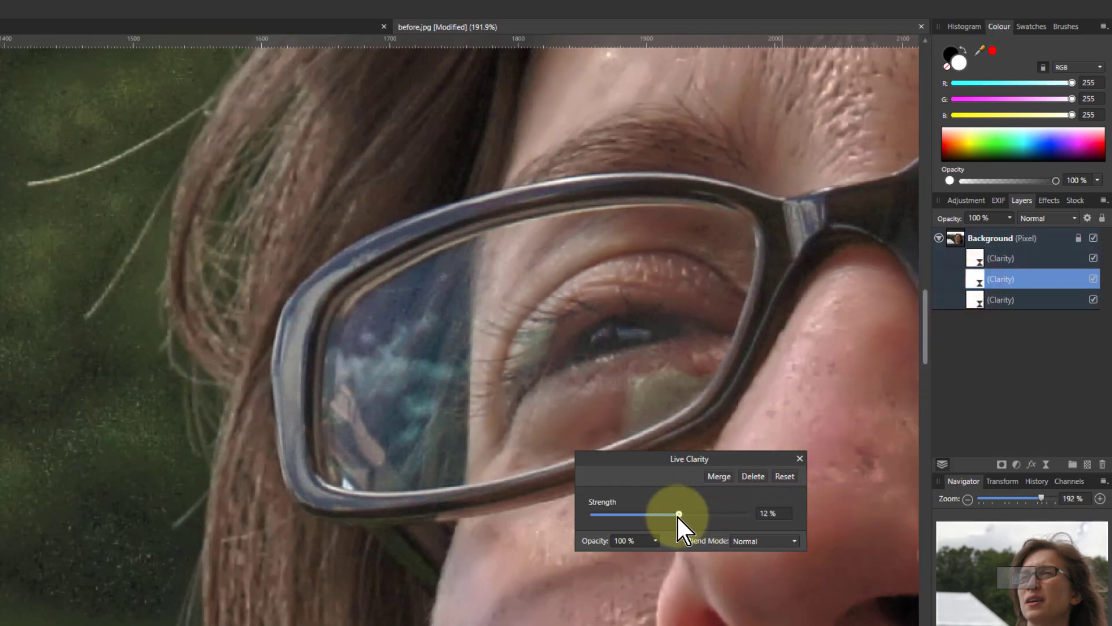
{"action": "left_click_drag", "start_coordinate": [679, 513], "coordinate": [804, 516]}
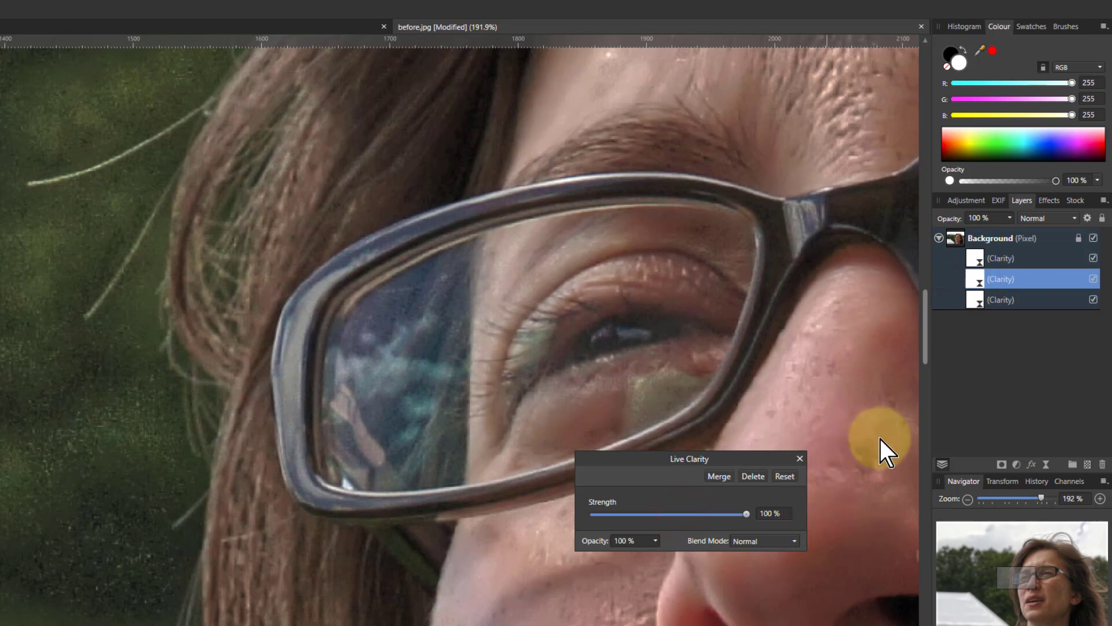
Set the third Clarity layer to 100% and fit the whole portrait in the window
{"action": "left_click", "coordinate": [977, 260]}
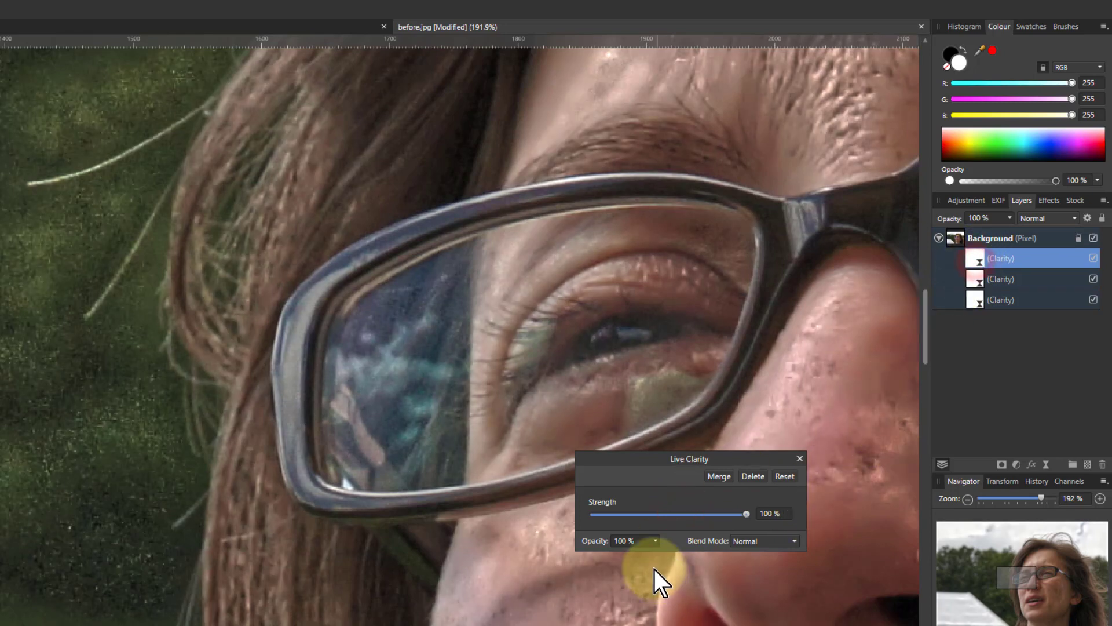
{"action": "left_click", "coordinate": [977, 301]}
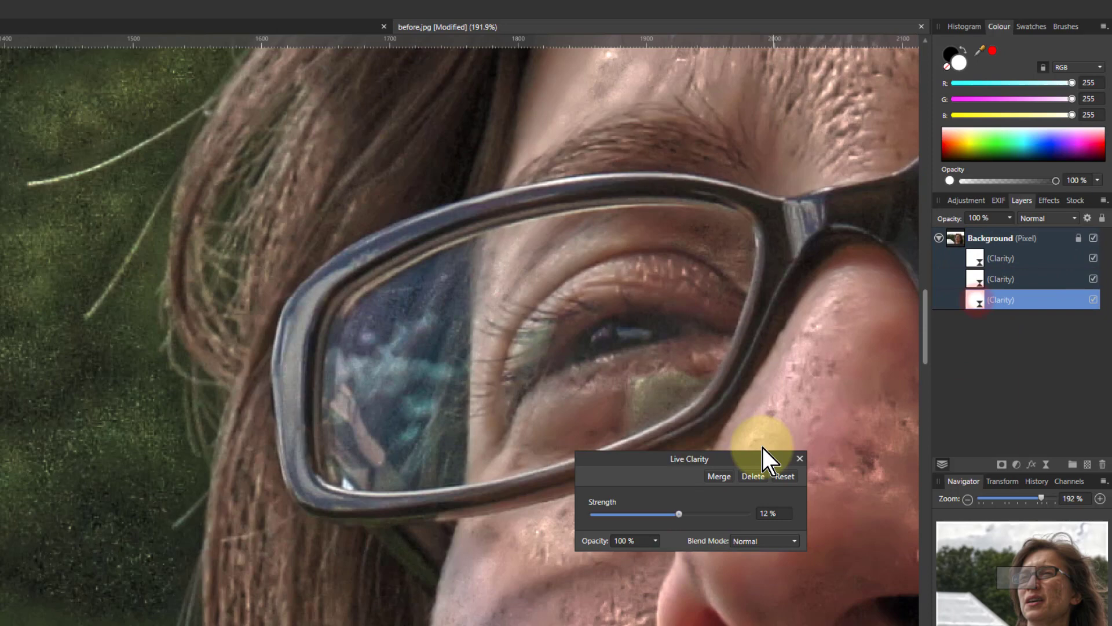
{"action": "left_click_drag", "start_coordinate": [680, 516], "coordinate": [802, 512]}
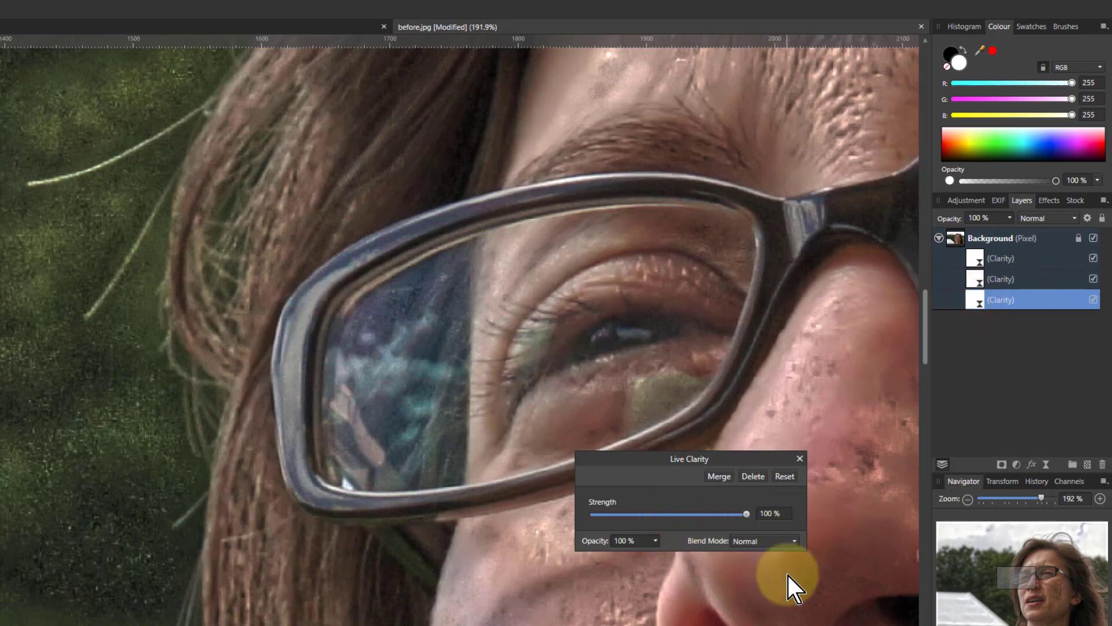
{"action": "key", "text": "ctrl+0"}
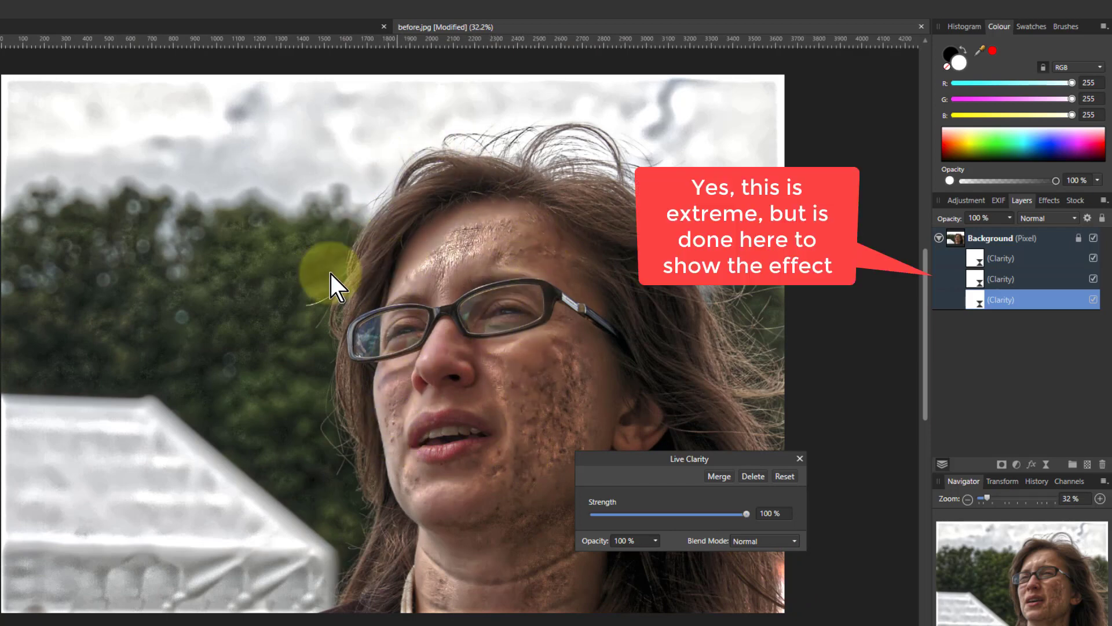
Hide the top Clarity layer and toggle the two lower Clarity layers off and on to compare
{"action": "left_click", "coordinate": [1093, 257]}
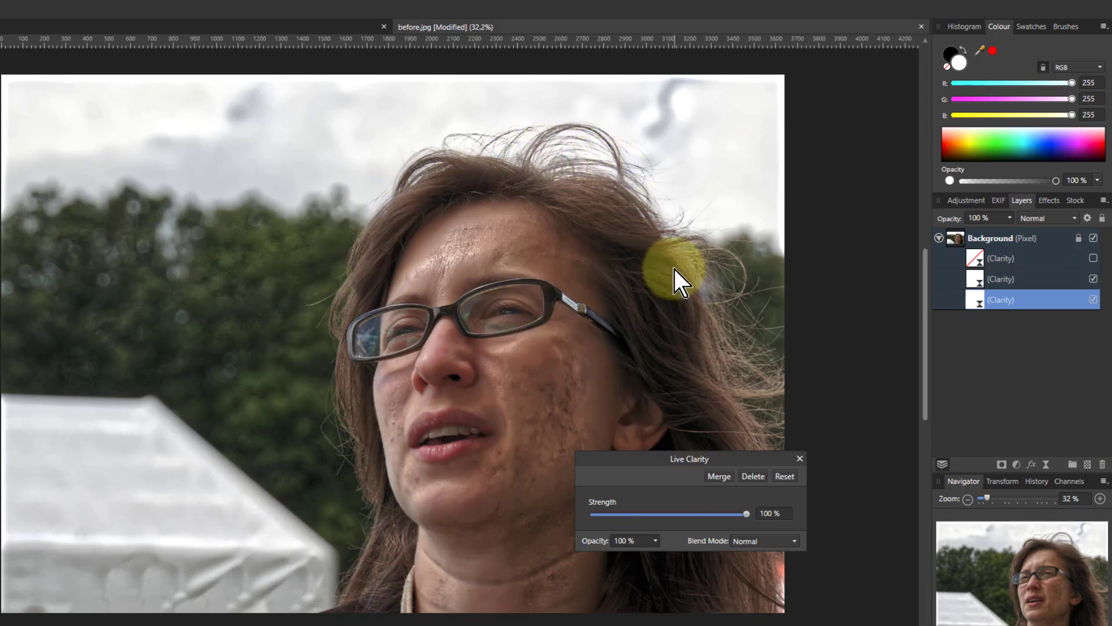
{"action": "left_click", "coordinate": [1094, 279]}
{"action": "left_click", "coordinate": [1093, 299]}
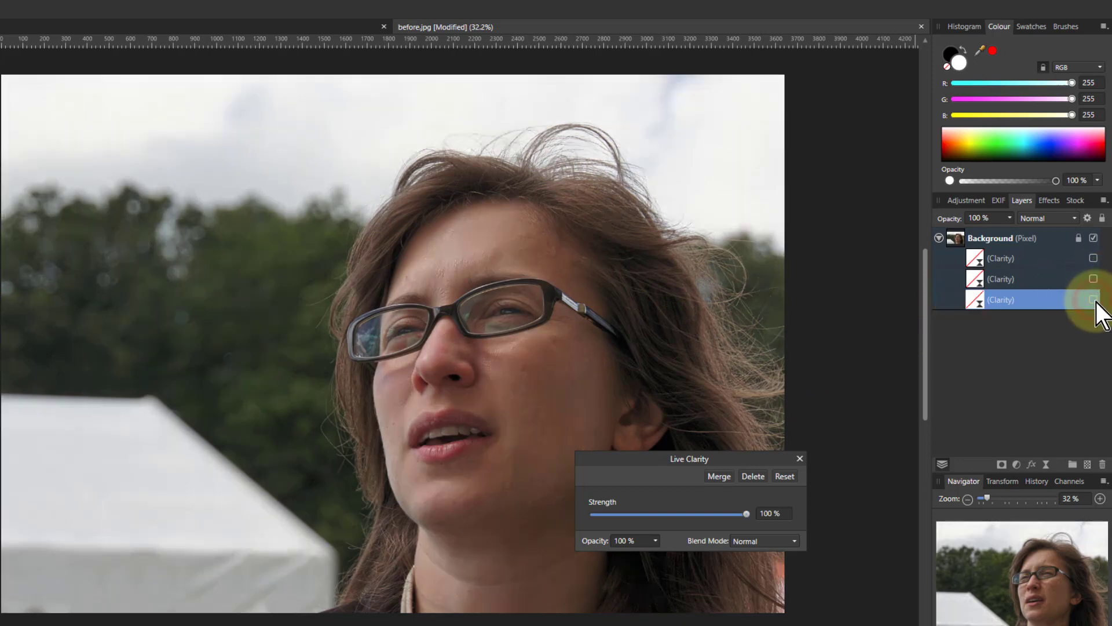
{"action": "left_click", "coordinate": [1093, 299]}
{"action": "left_click", "coordinate": [1093, 278]}
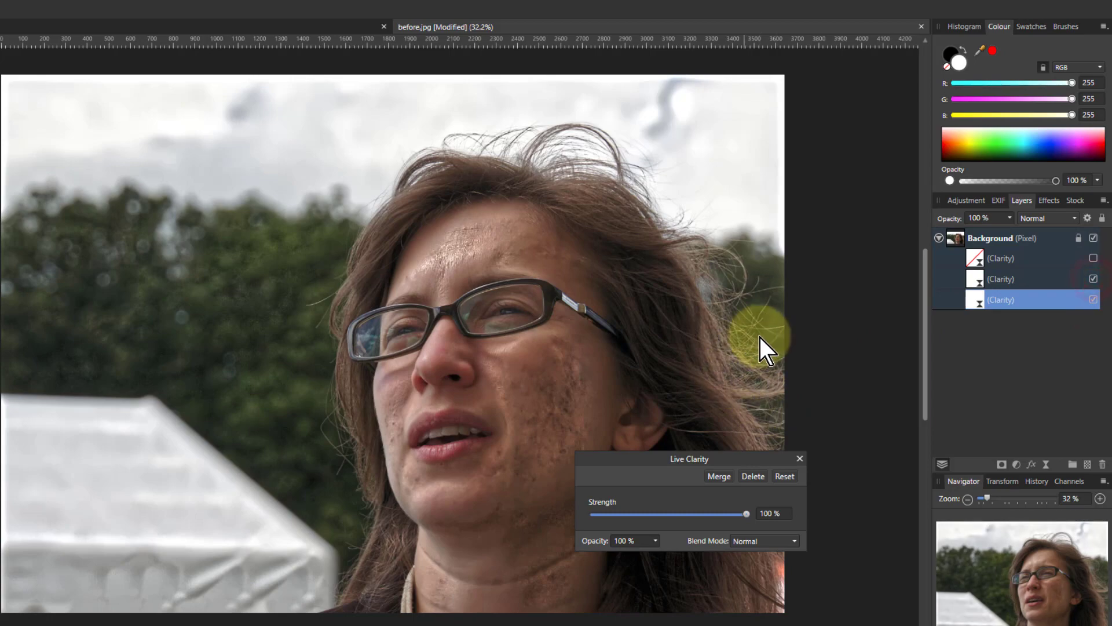
{"action": "scroll", "coordinate": [749, 304], "scroll_direction": "up", "scroll_amount": 8}
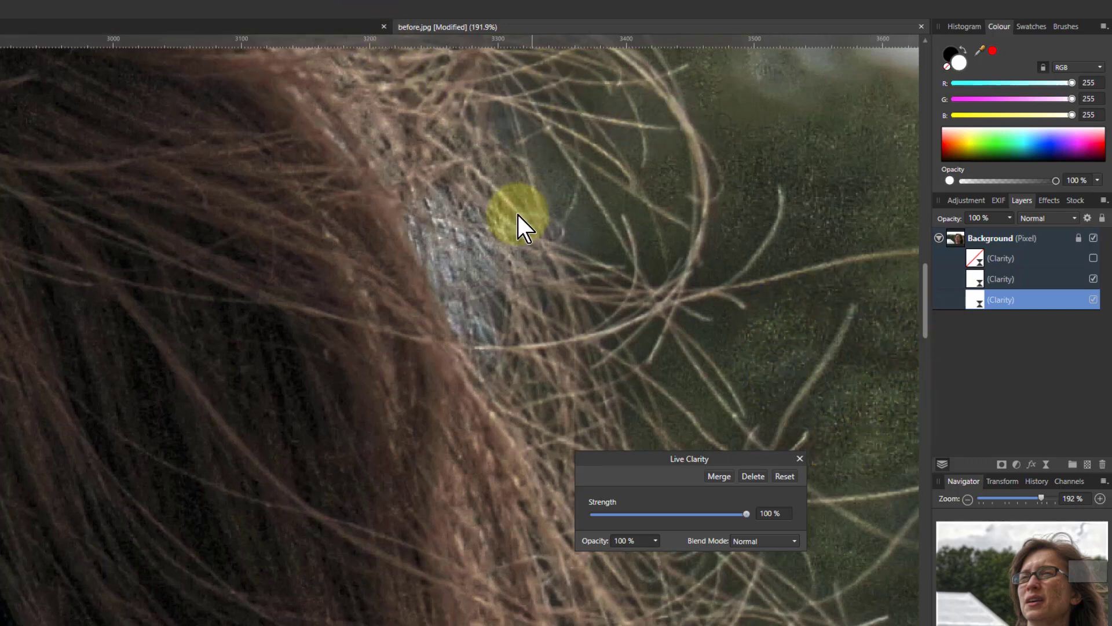
{"action": "key", "text": "ctrl+0"}
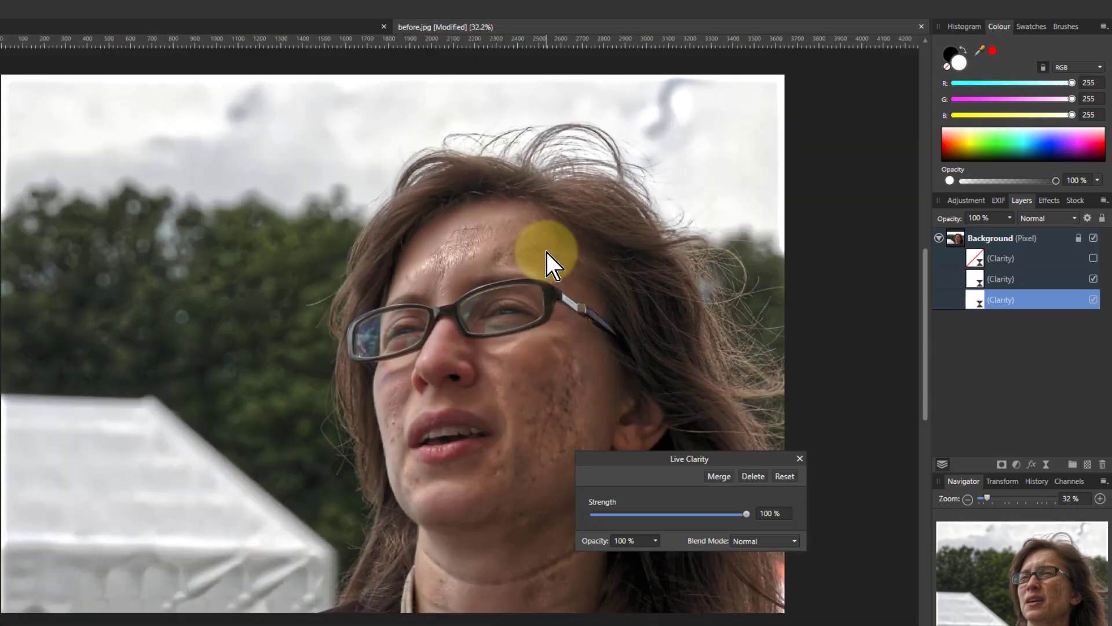